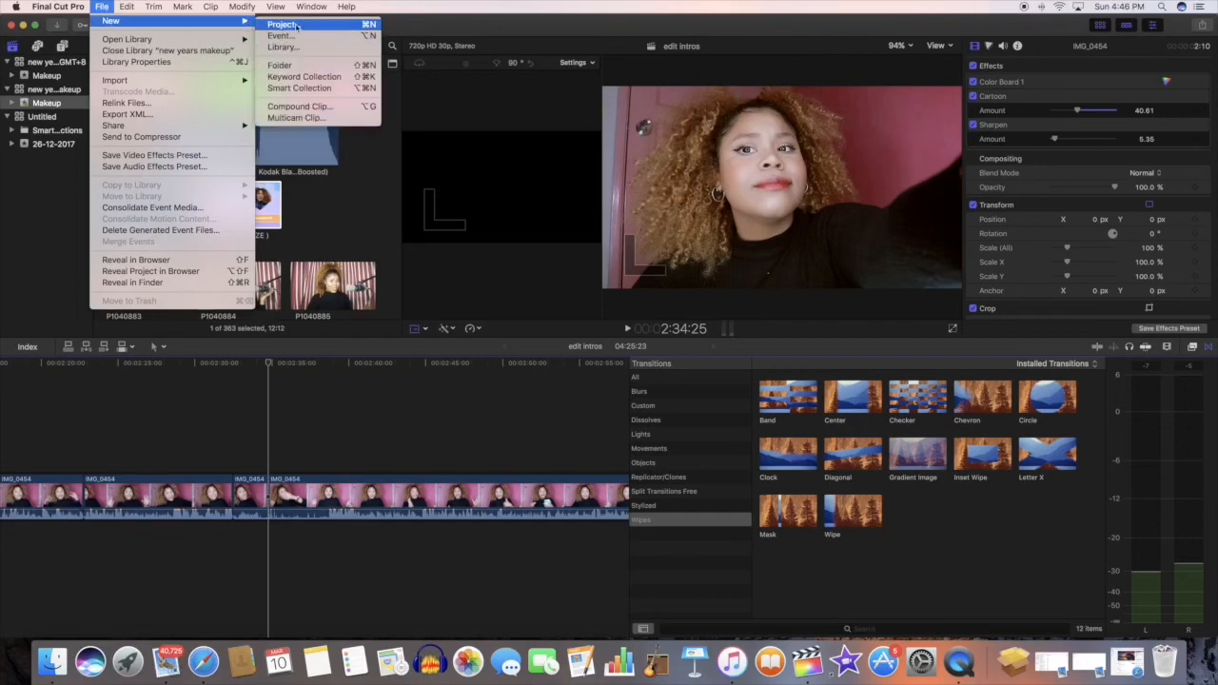
Step: Create a new project named "Cover intro" in the Makeup event, keeping the default video and audio settings
{"action": "left_click", "coordinate": [310, 24]}
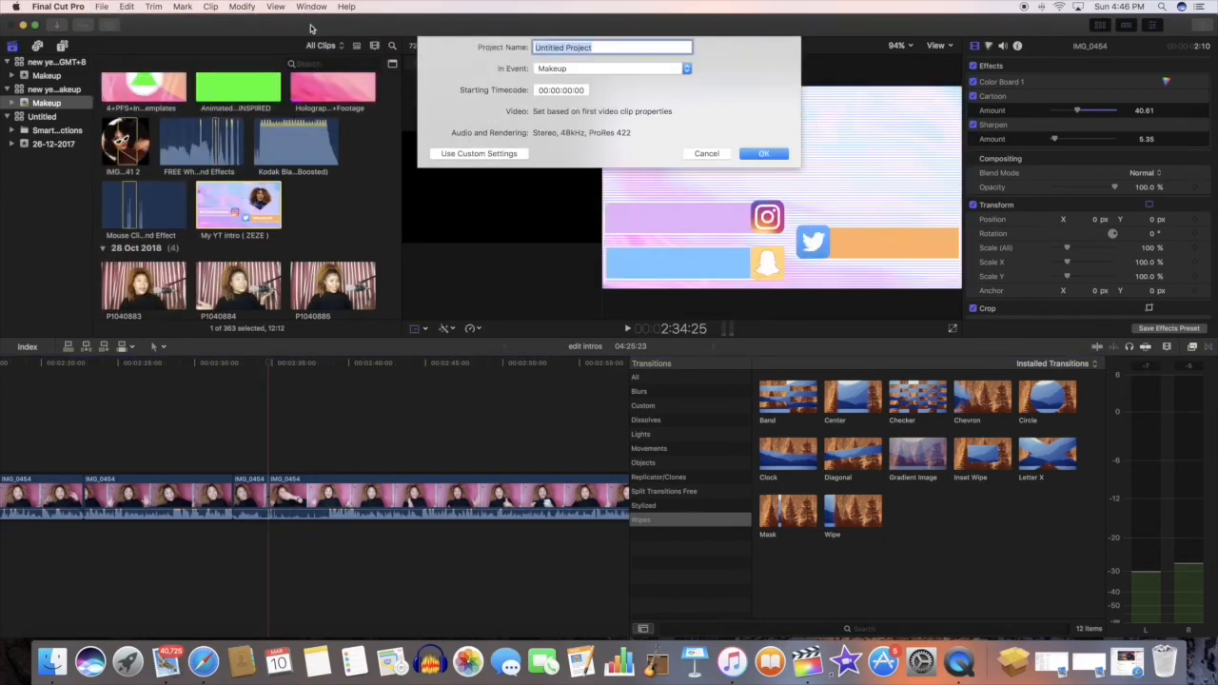
{"action": "key", "text": "BackSpace"}
{"action": "left_click", "coordinate": [683, 72]}
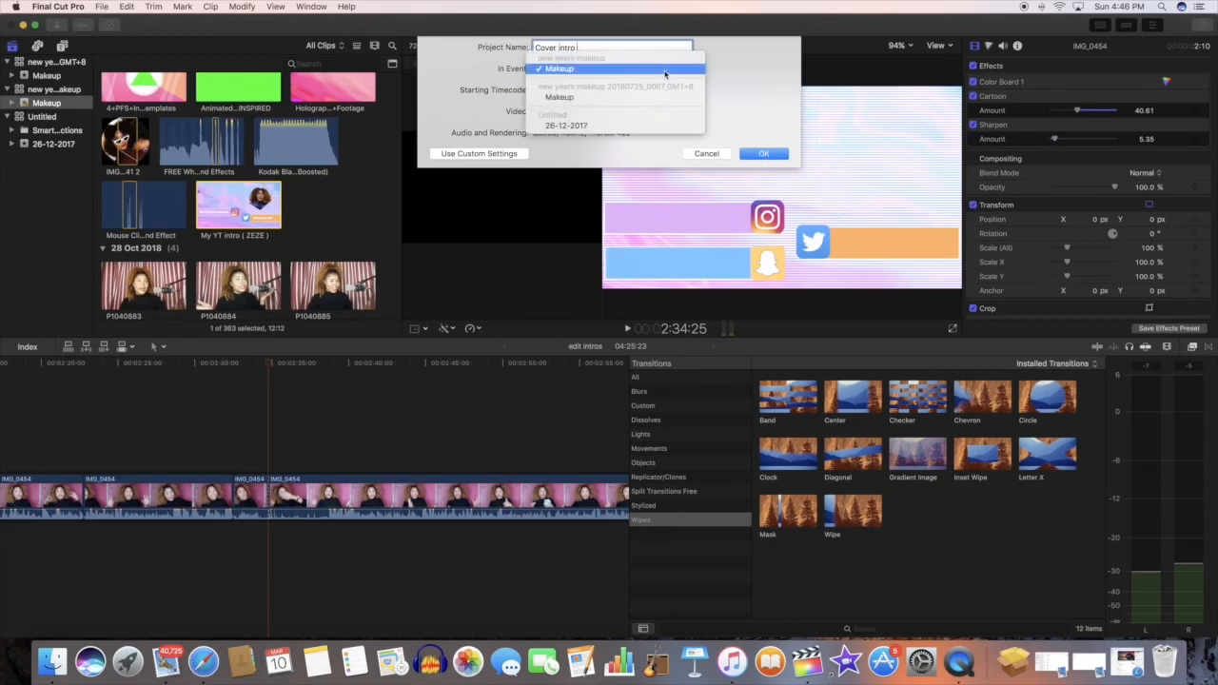
{"action": "left_click", "coordinate": [727, 82]}
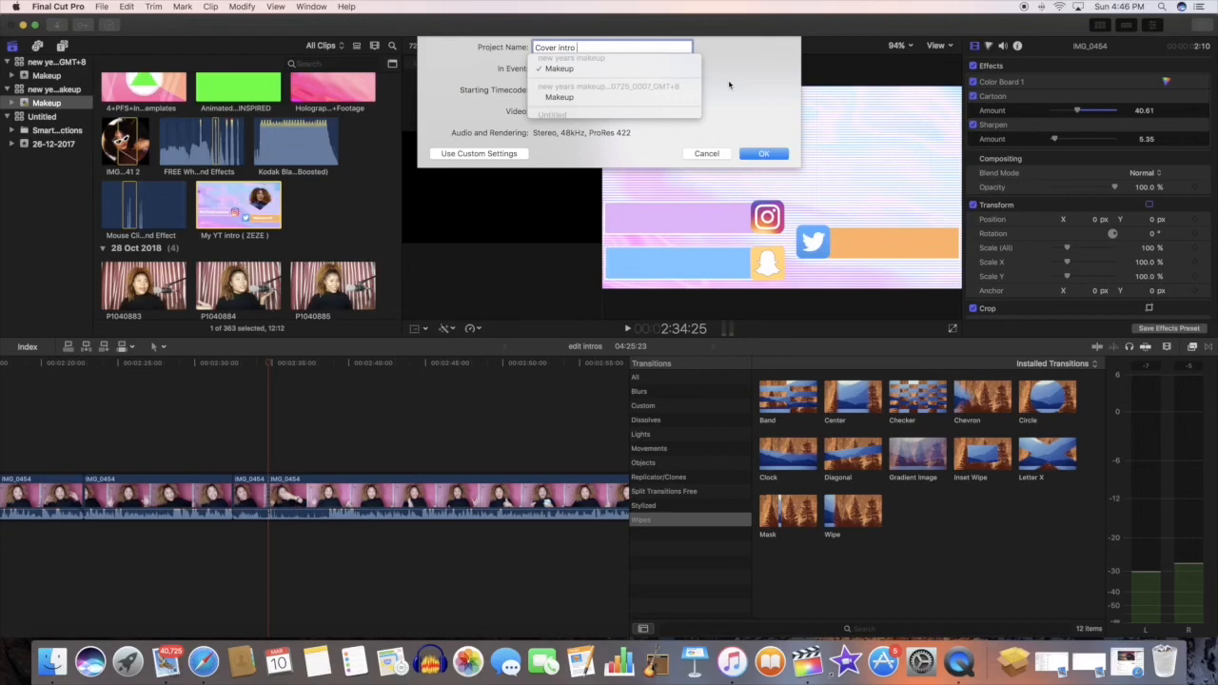
{"action": "left_click", "coordinate": [766, 155]}
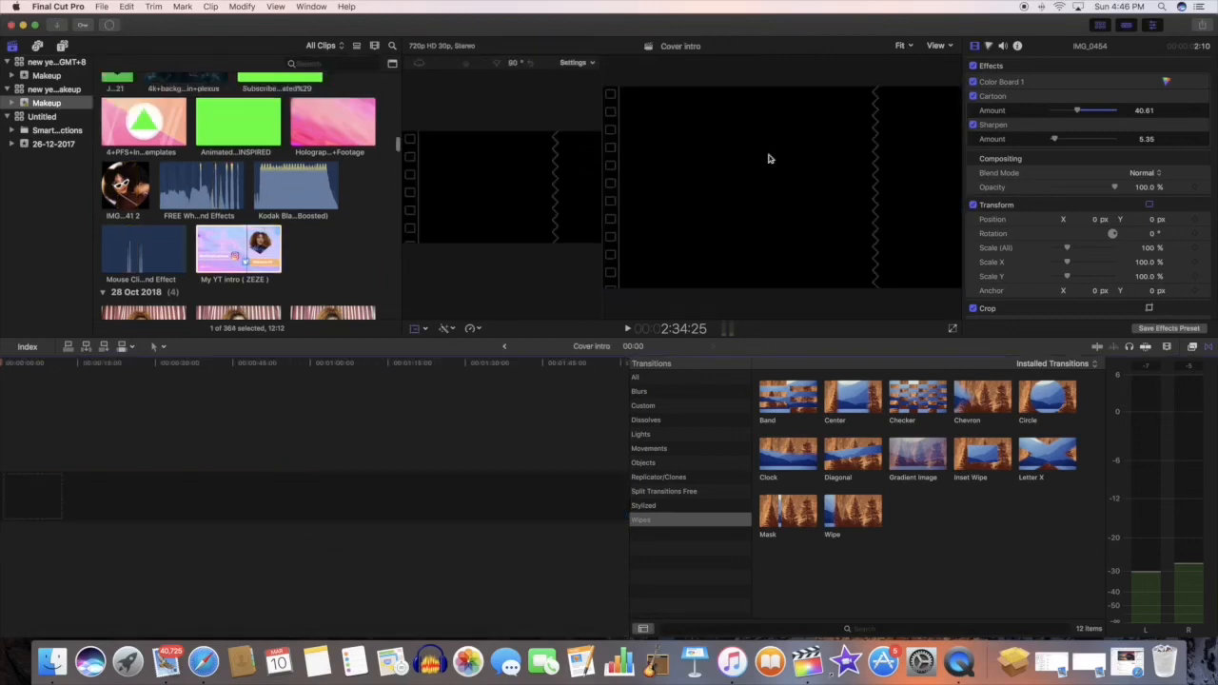
Step: Add the clip MVI_1221 from the 9 Oct 2018 group to the start of the empty timeline
{"action": "left_click", "coordinate": [59, 26]}
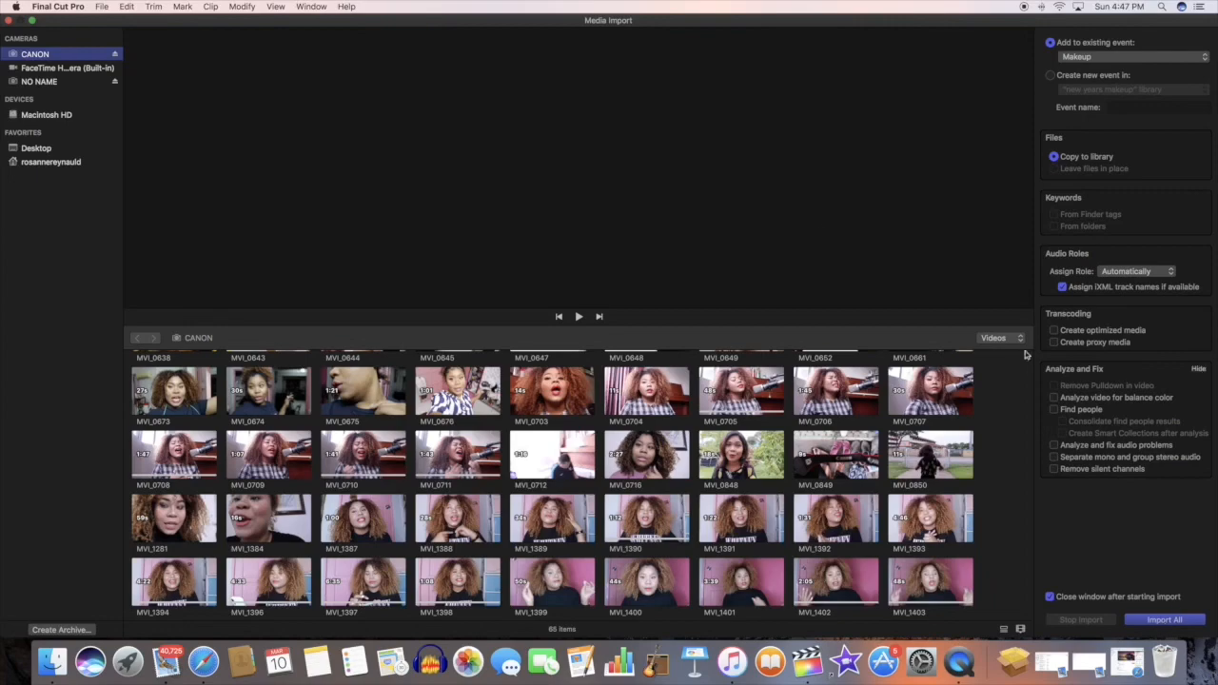
{"action": "left_click", "coordinate": [11, 21]}
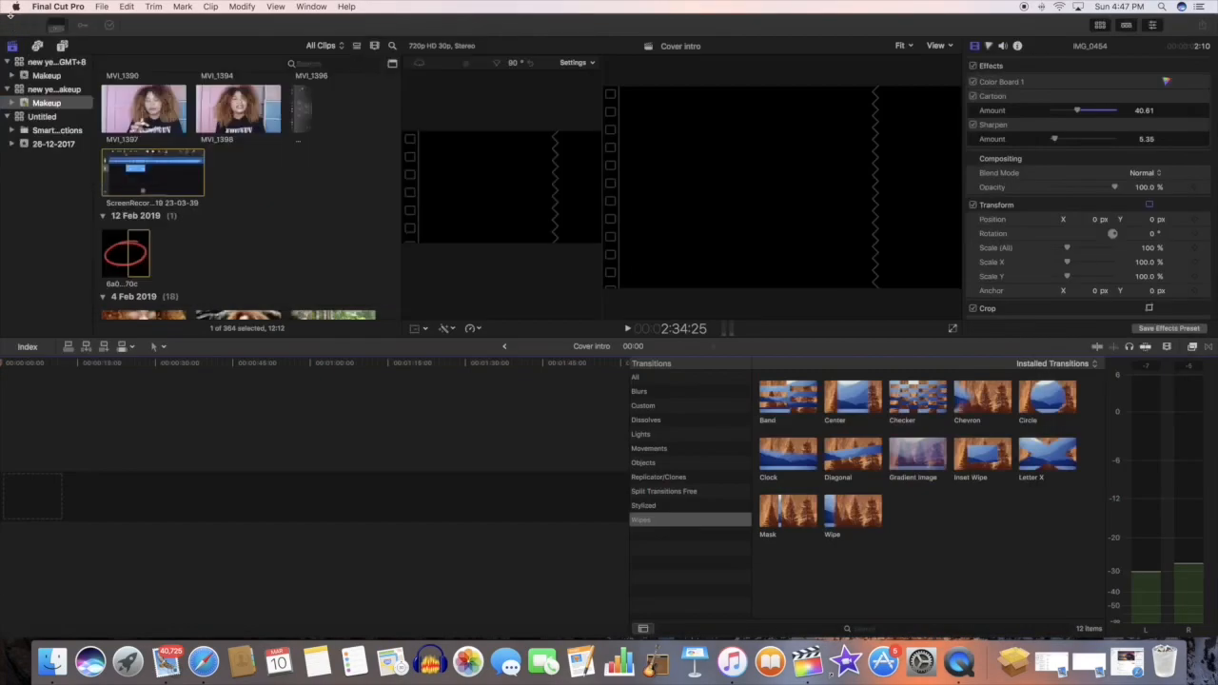
{"action": "scroll", "coordinate": [213, 246], "scroll_direction": "down", "scroll_amount": 2}
{"action": "scroll", "coordinate": [213, 246], "scroll_direction": "down", "scroll_amount": 15}
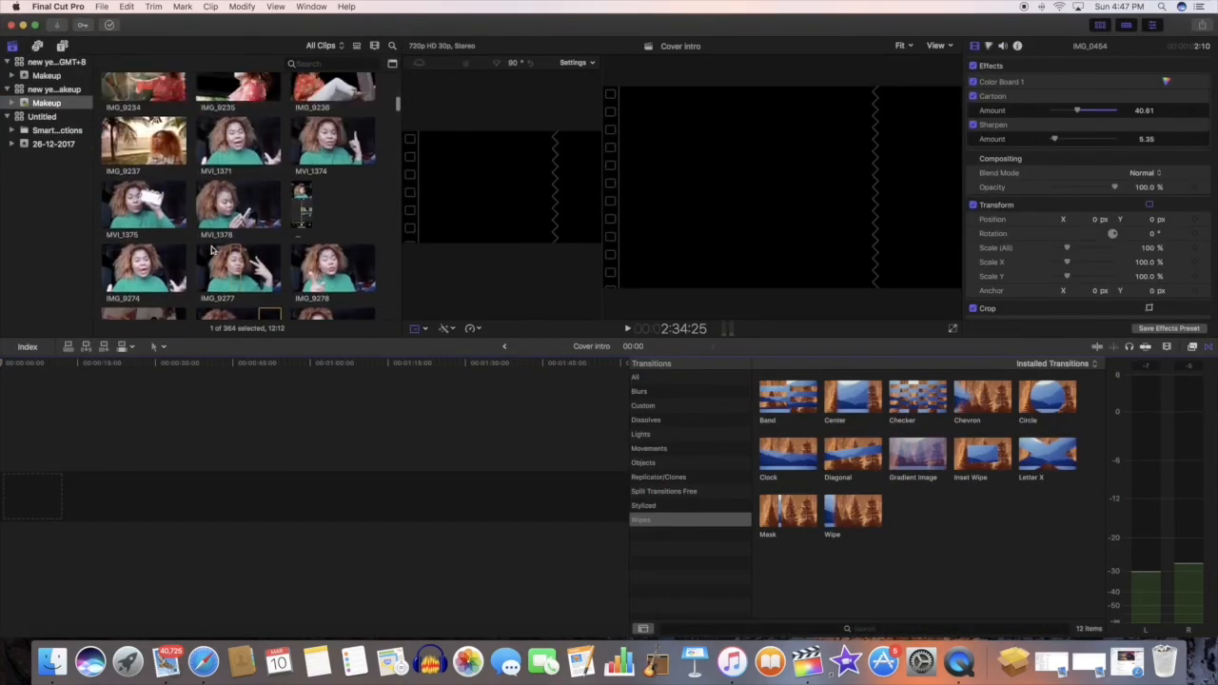
{"action": "scroll", "coordinate": [211, 248], "scroll_direction": "down", "scroll_amount": 15}
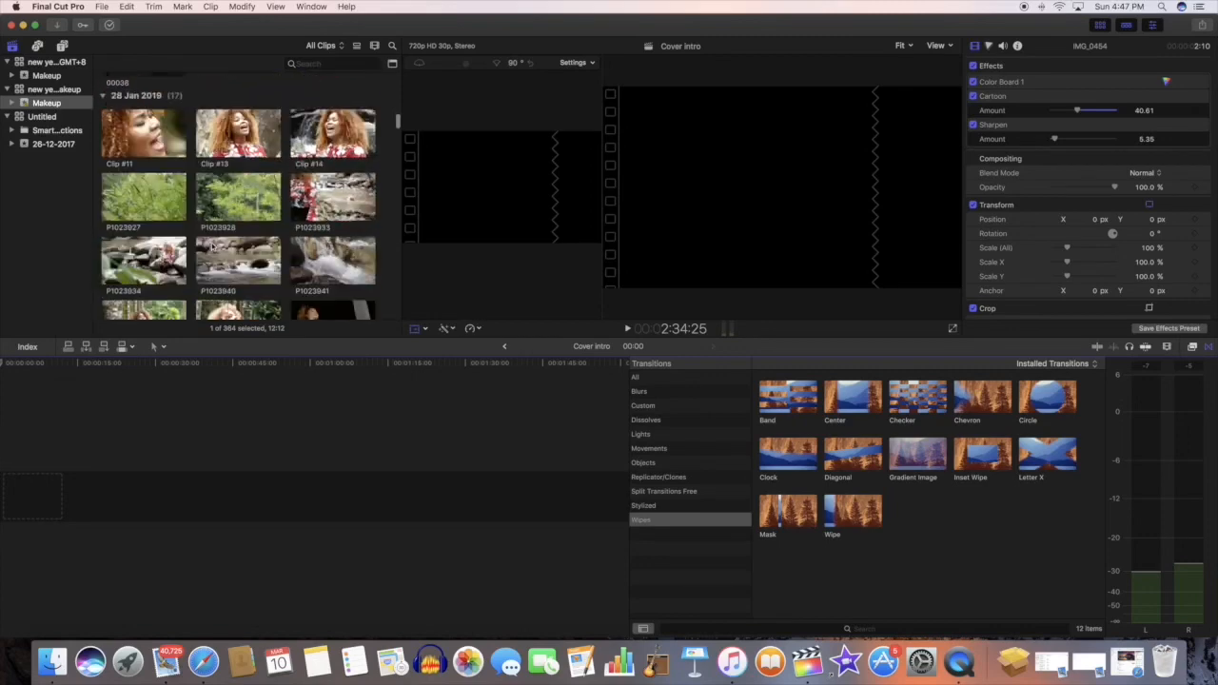
{"action": "scroll", "coordinate": [211, 246], "scroll_direction": "down", "scroll_amount": 15}
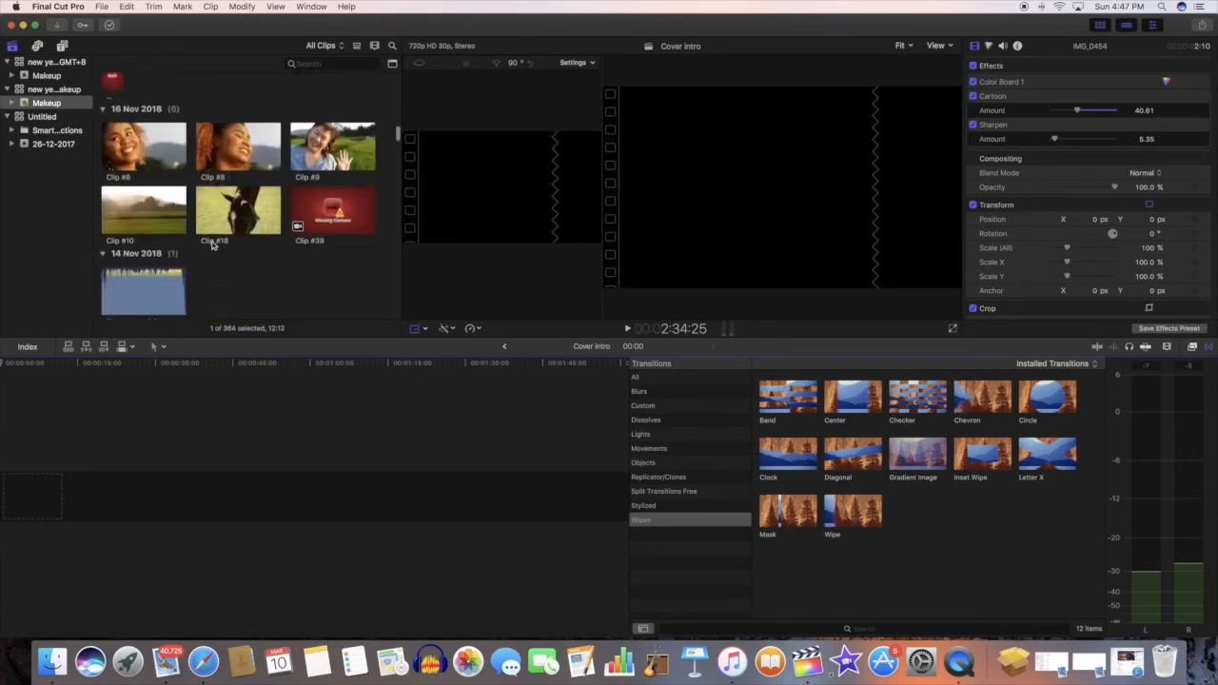
{"action": "scroll", "coordinate": [211, 246], "scroll_direction": "down", "scroll_amount": 3}
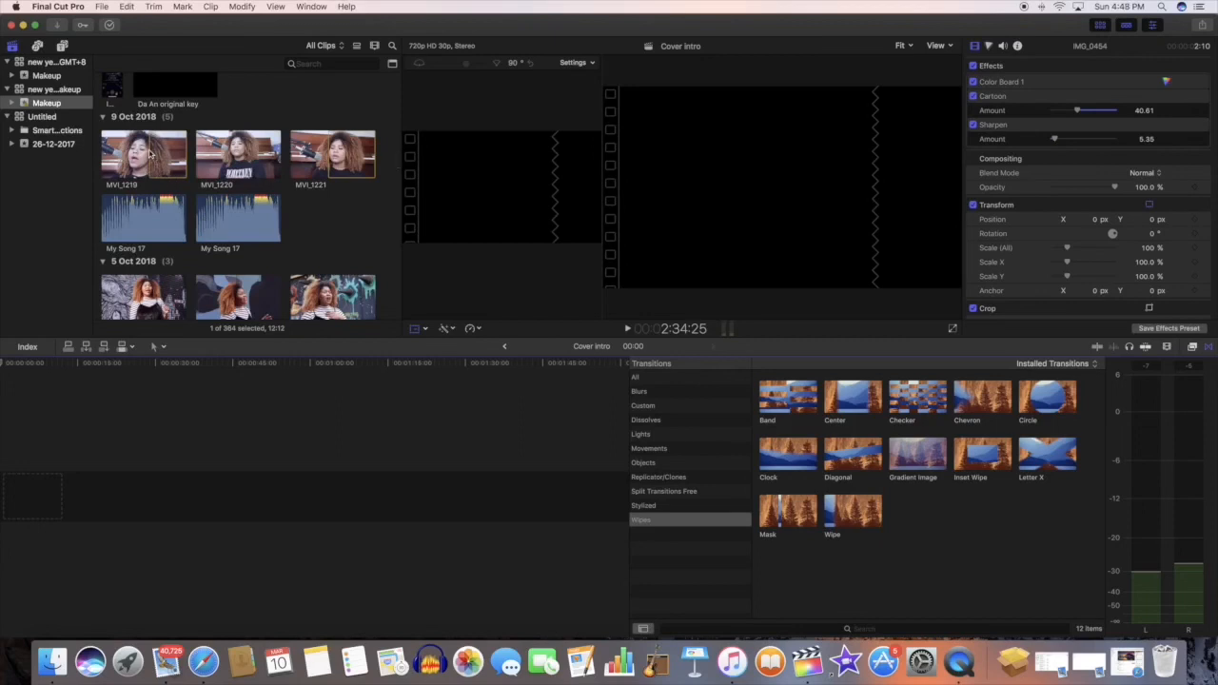
{"action": "left_click", "coordinate": [315, 166]}
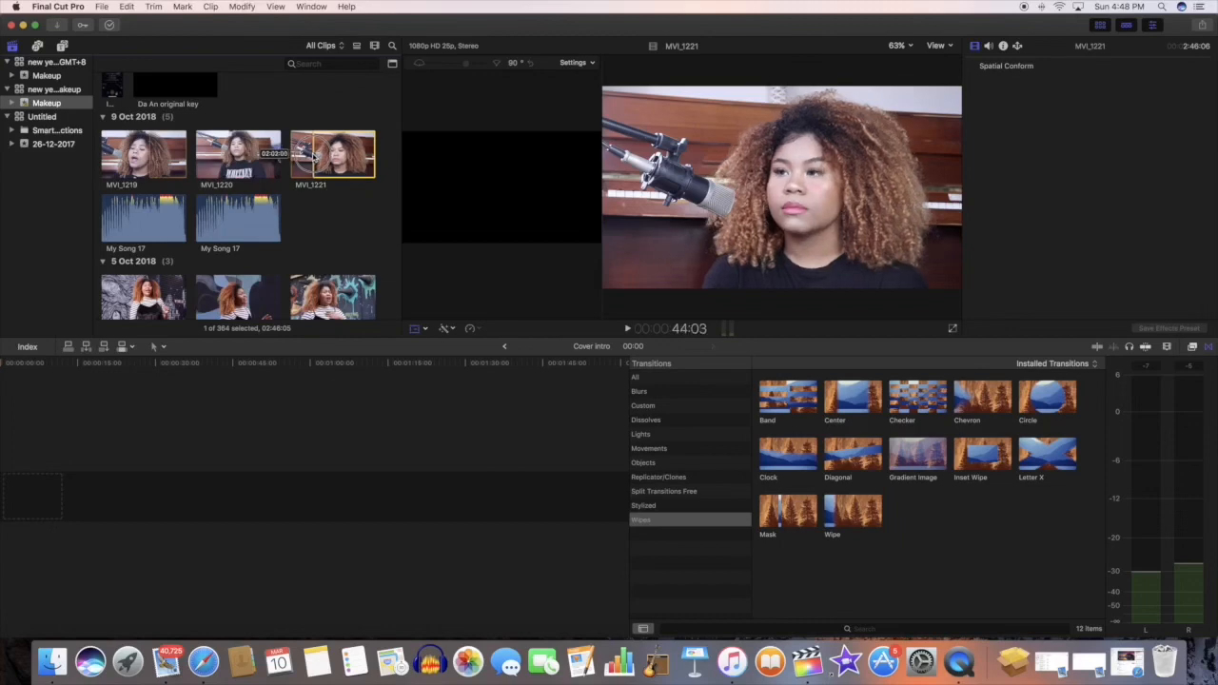
{"action": "left_click_drag", "start_coordinate": [341, 144], "coordinate": [5, 500]}
Step: Play the clip from its start, split it at 7:08 and choose the Blade tool
{"action": "key", "text": "space"}
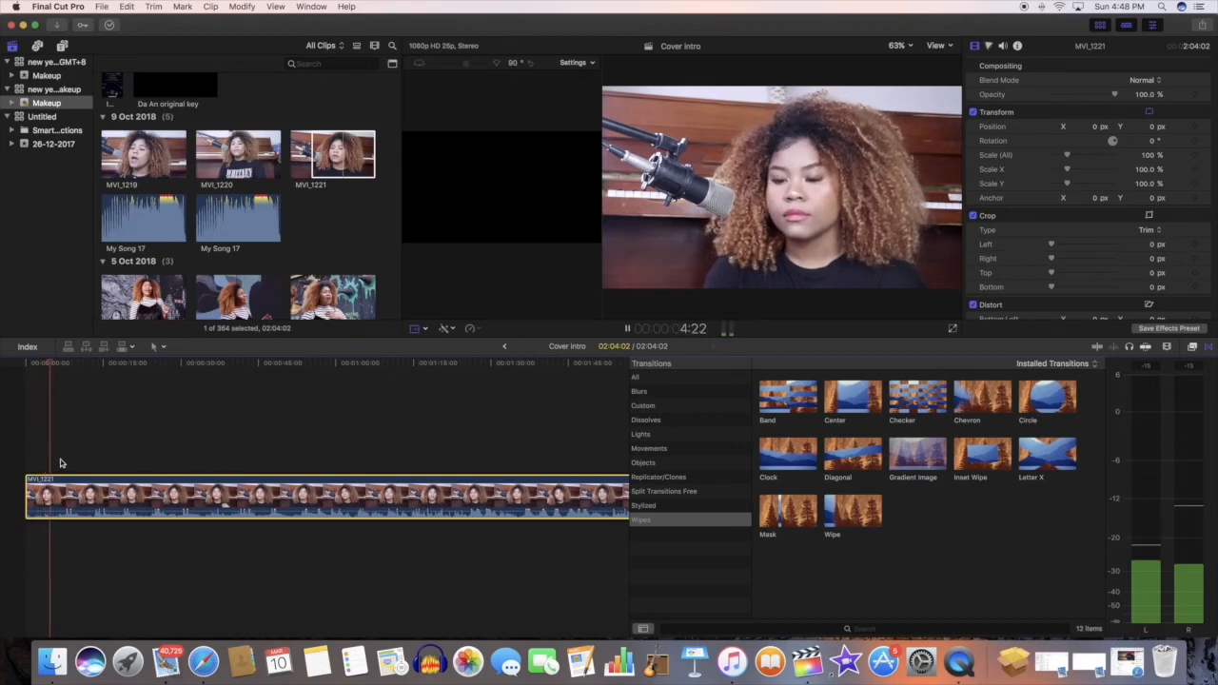
{"action": "key", "text": "space"}
{"action": "key", "text": "shift+t"}
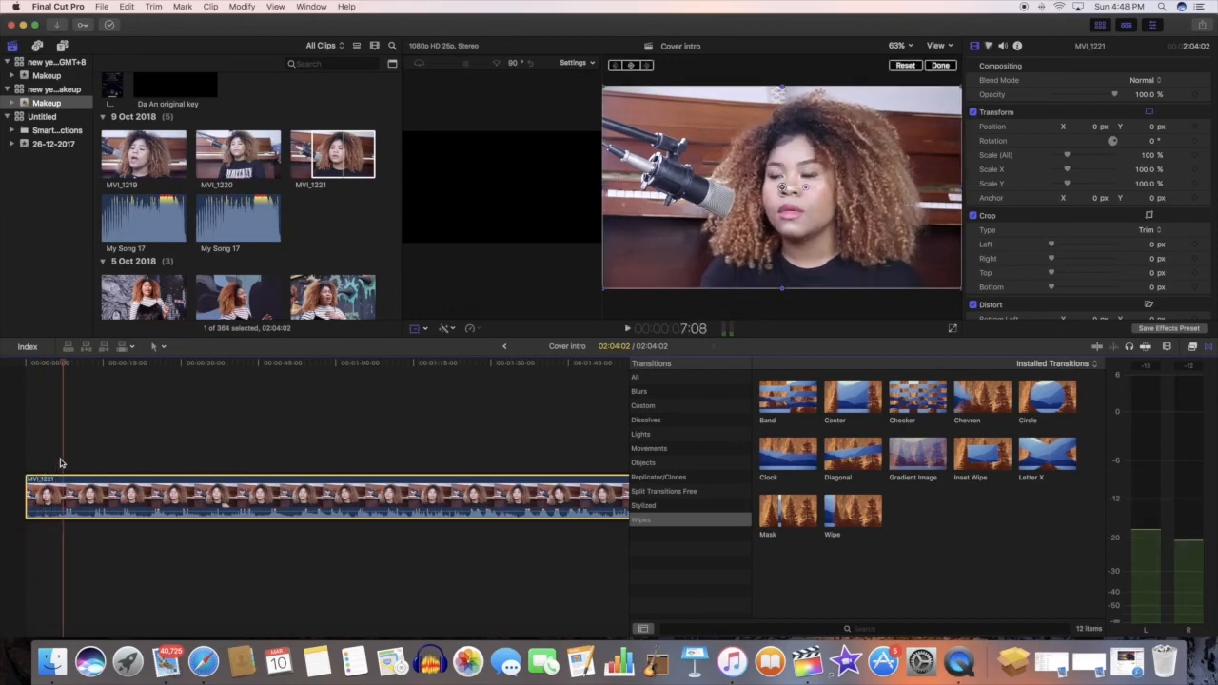
{"action": "key", "text": "super+b"}
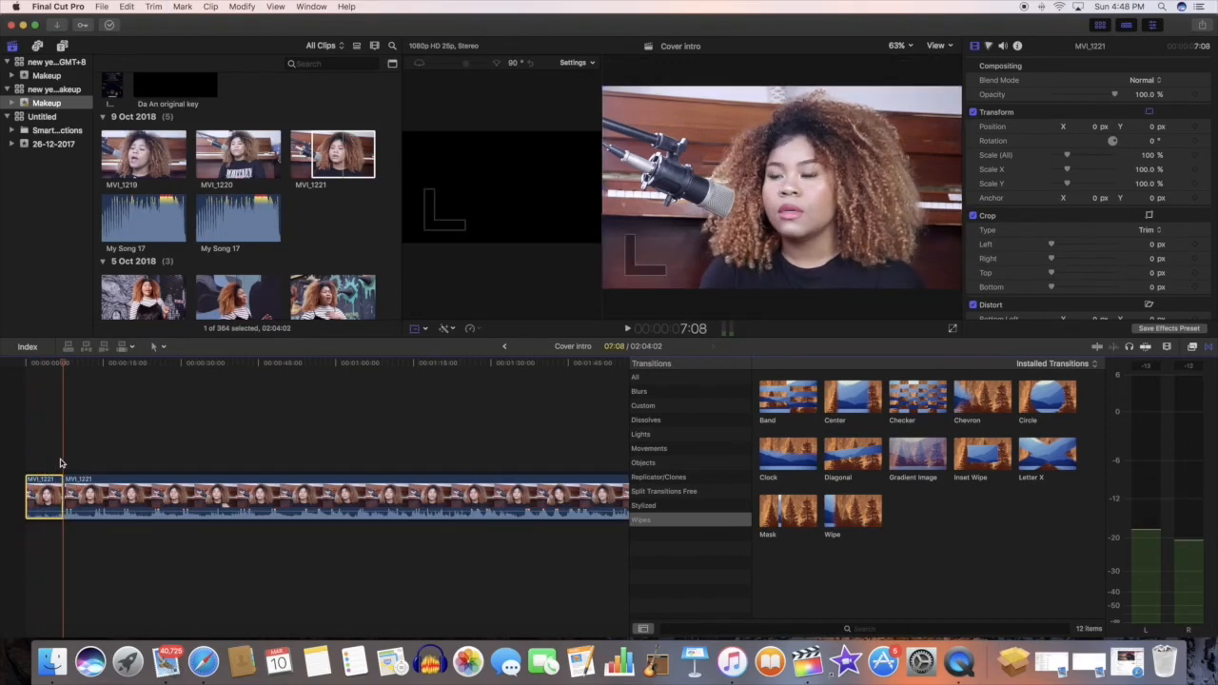
{"action": "left_click", "coordinate": [162, 348]}
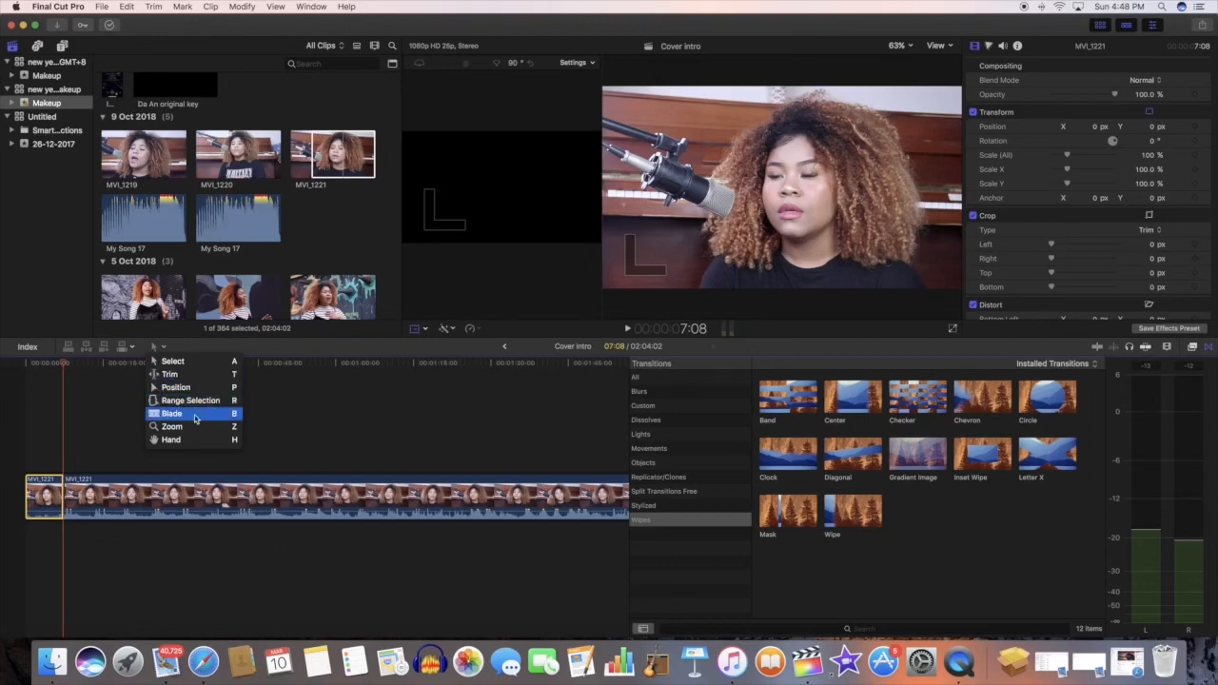
{"action": "left_click", "coordinate": [181, 416]}
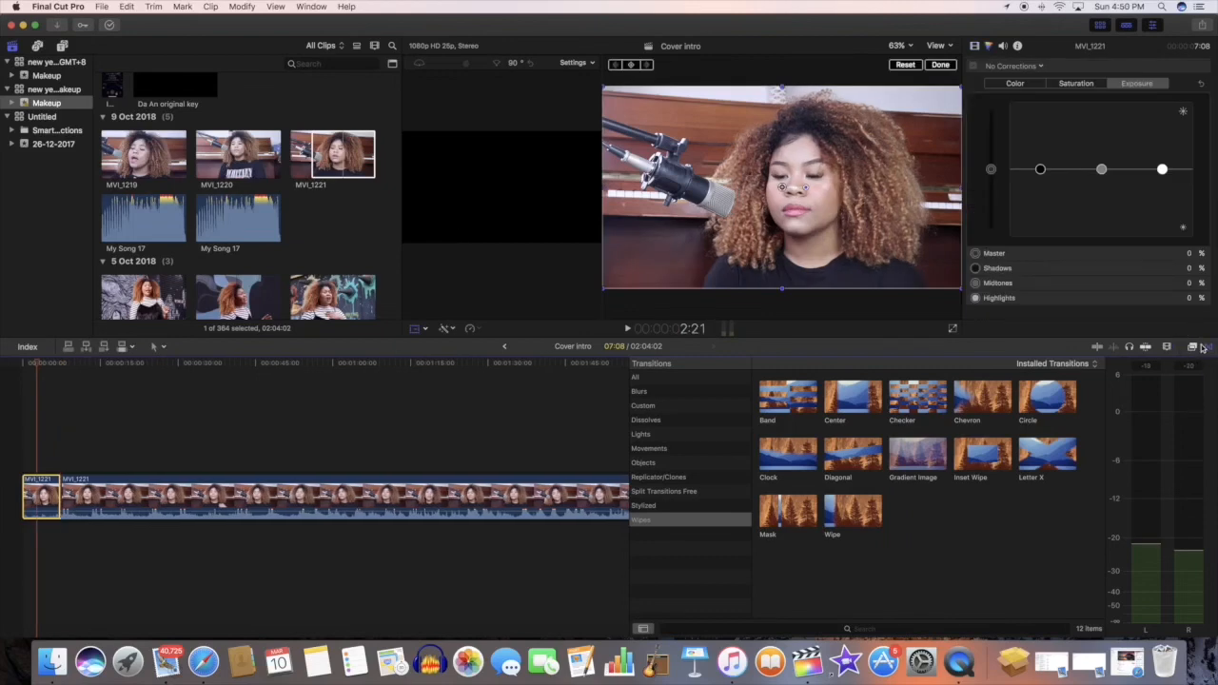
Step: Search the effects for "gau" and apply the Gaussian blur to the first clip segment
{"action": "left_click", "coordinate": [1193, 349]}
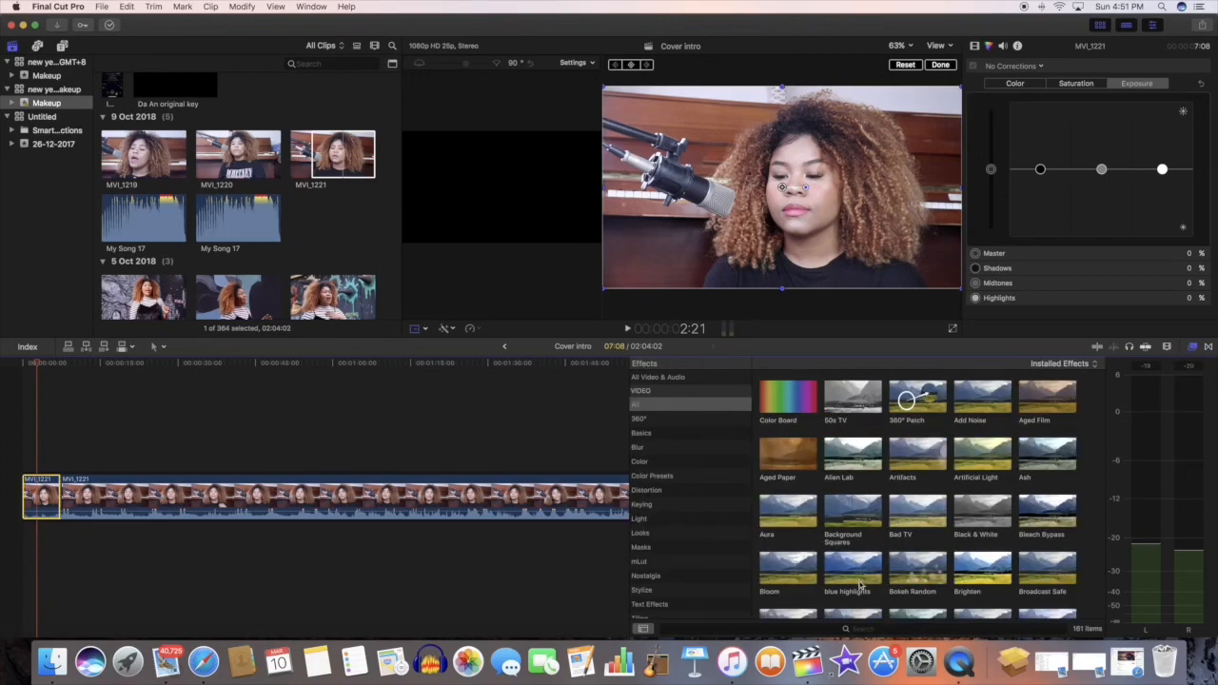
{"action": "left_click", "coordinate": [828, 628]}
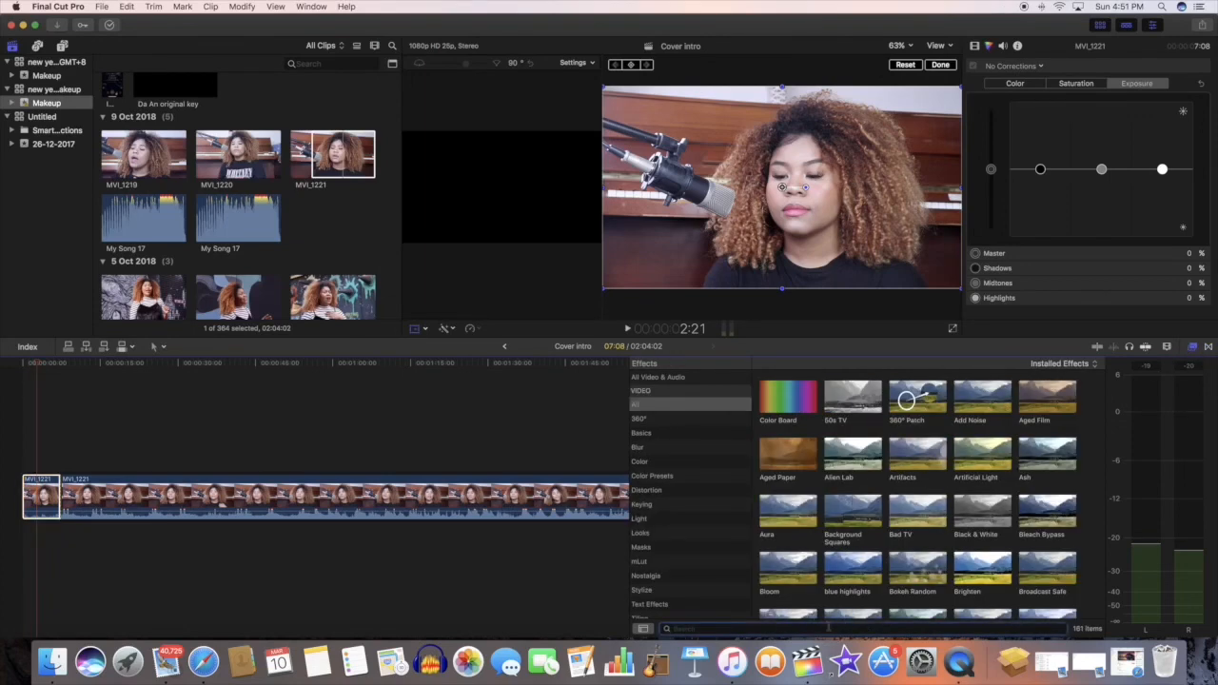
{"action": "type", "text": "gau"}
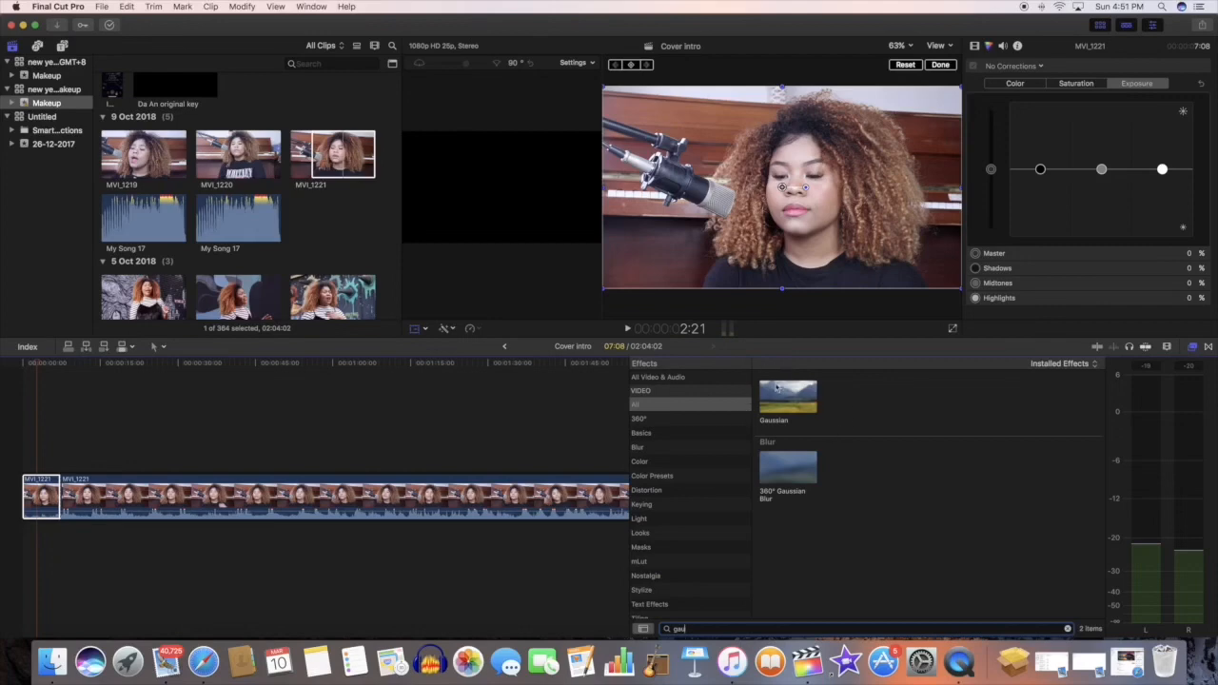
{"action": "left_click_drag", "start_coordinate": [809, 400], "coordinate": [38, 493]}
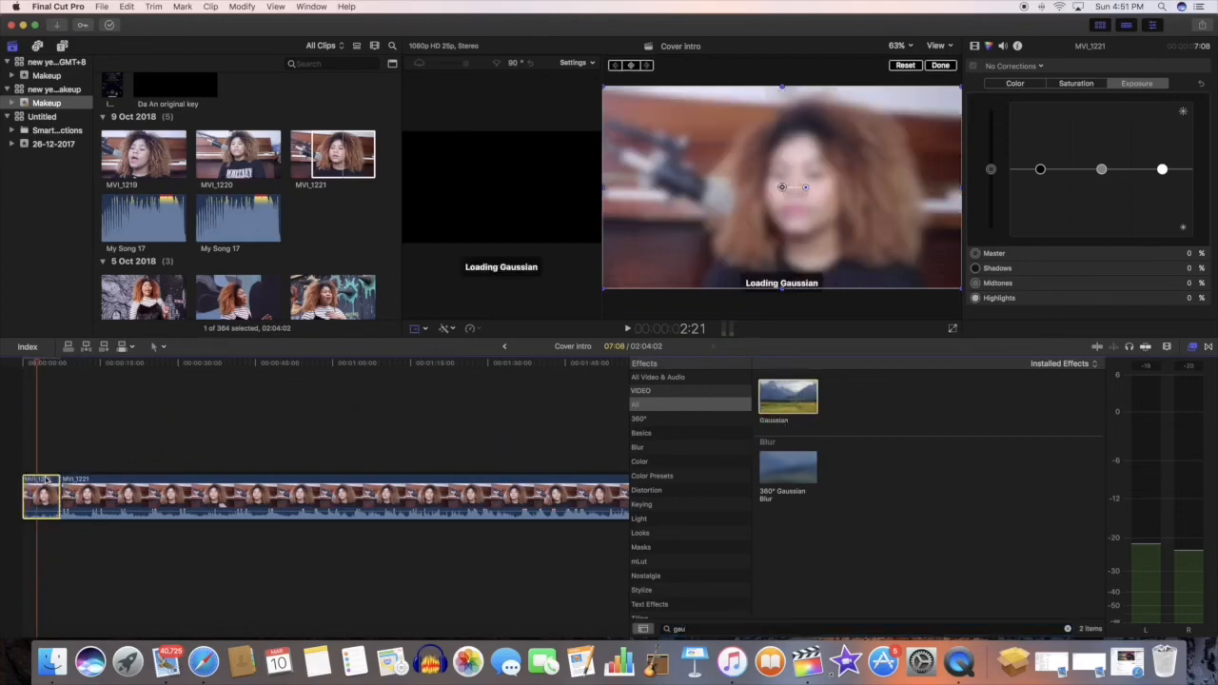
Step: Clear the effects search and apply the Bad TV and Camcorder effects to the first clip segment
{"action": "left_click", "coordinate": [666, 628]}
{"action": "key", "text": "BackSpace"}
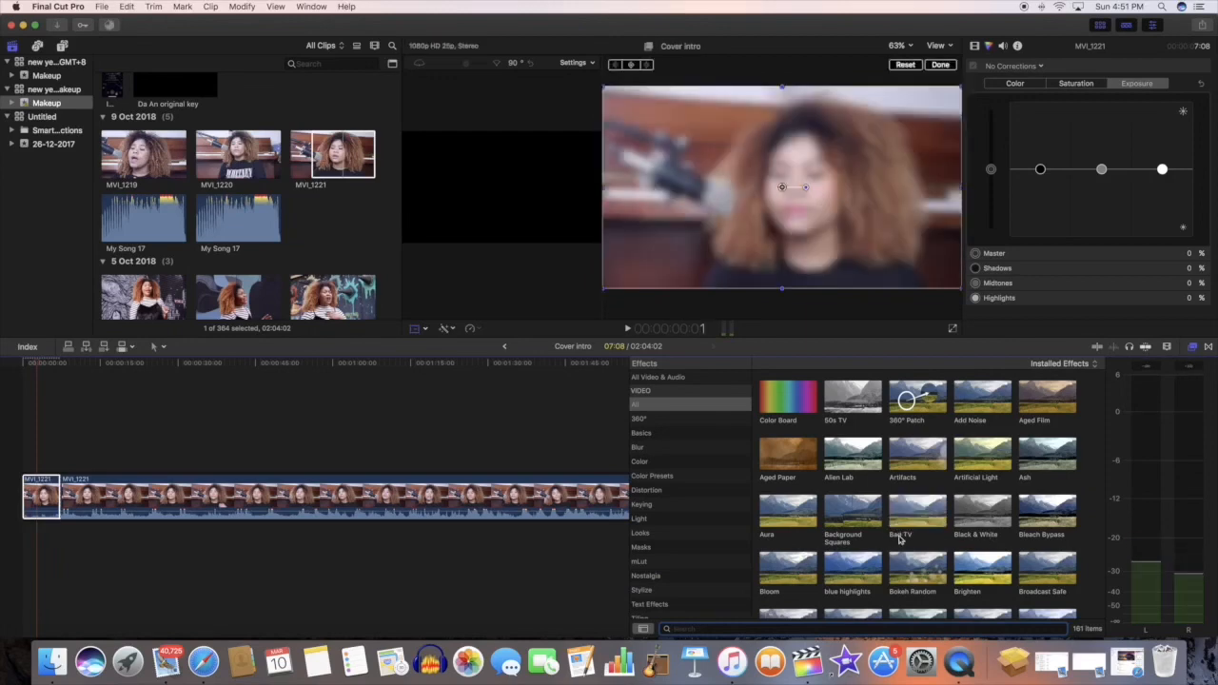
{"action": "left_click_drag", "start_coordinate": [901, 541], "coordinate": [40, 495]}
{"action": "scroll", "coordinate": [788, 546], "scroll_direction": "down", "scroll_amount": 3}
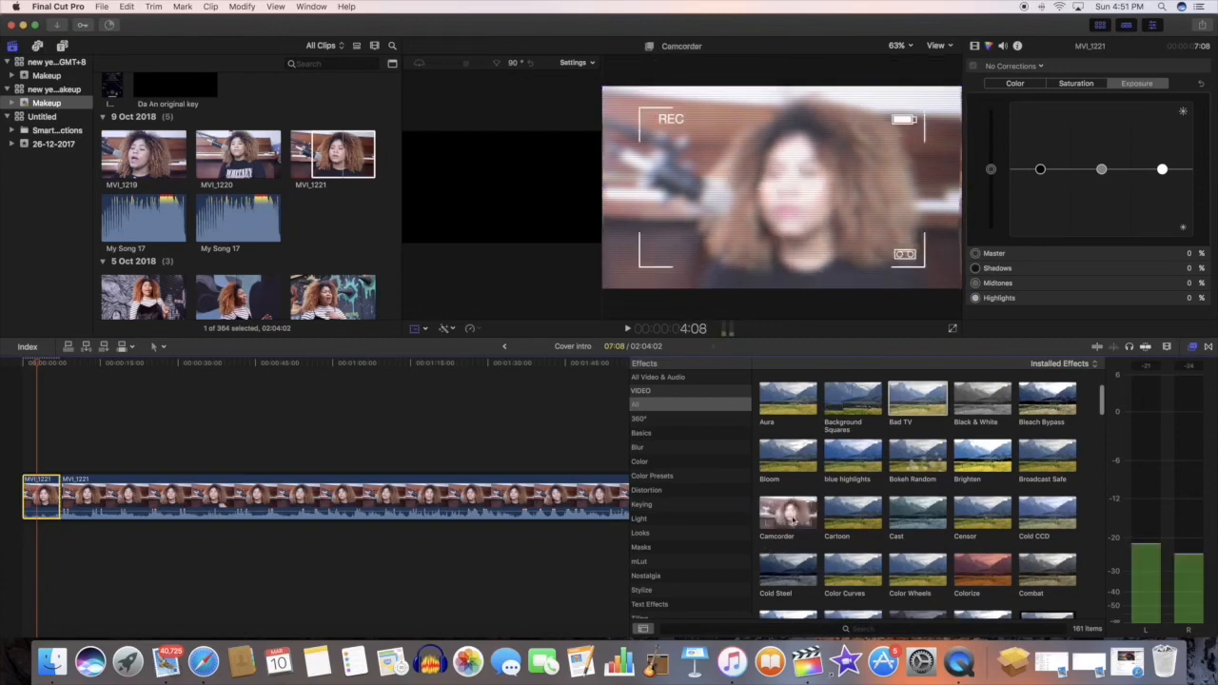
{"action": "left_click_drag", "start_coordinate": [788, 514], "coordinate": [42, 495]}
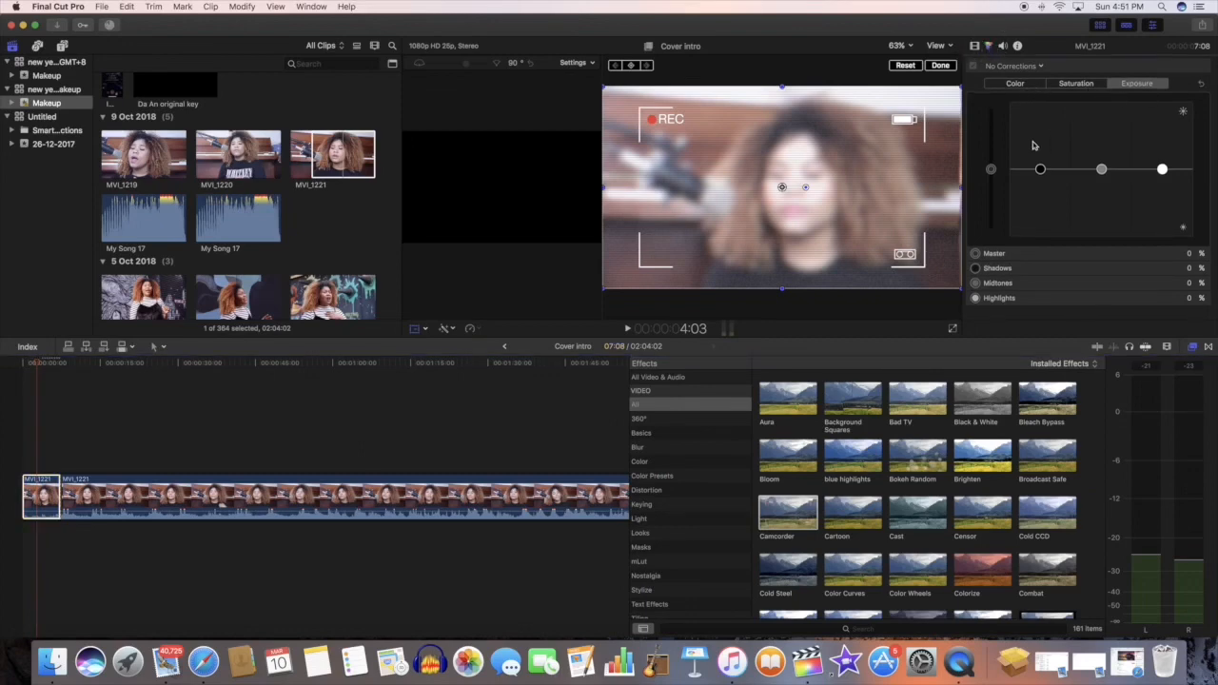
Step: Lower the first segment's color board exposure to master -13, shadows -11, midtones -17 and highlights -22
{"action": "left_click_drag", "start_coordinate": [990, 170], "coordinate": [1162, 184]}
{"action": "left_click_drag", "start_coordinate": [990, 181], "coordinate": [991, 177]}
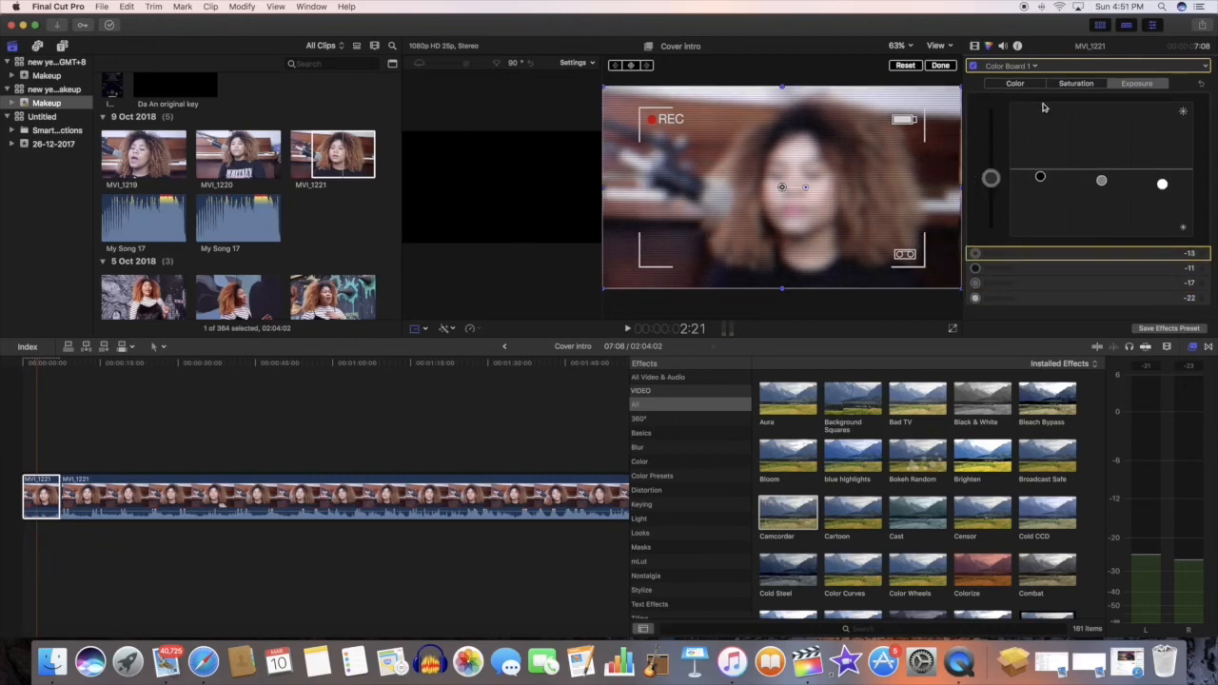
{"action": "left_click", "coordinate": [1015, 83]}
{"action": "left_click", "coordinate": [1076, 83]}
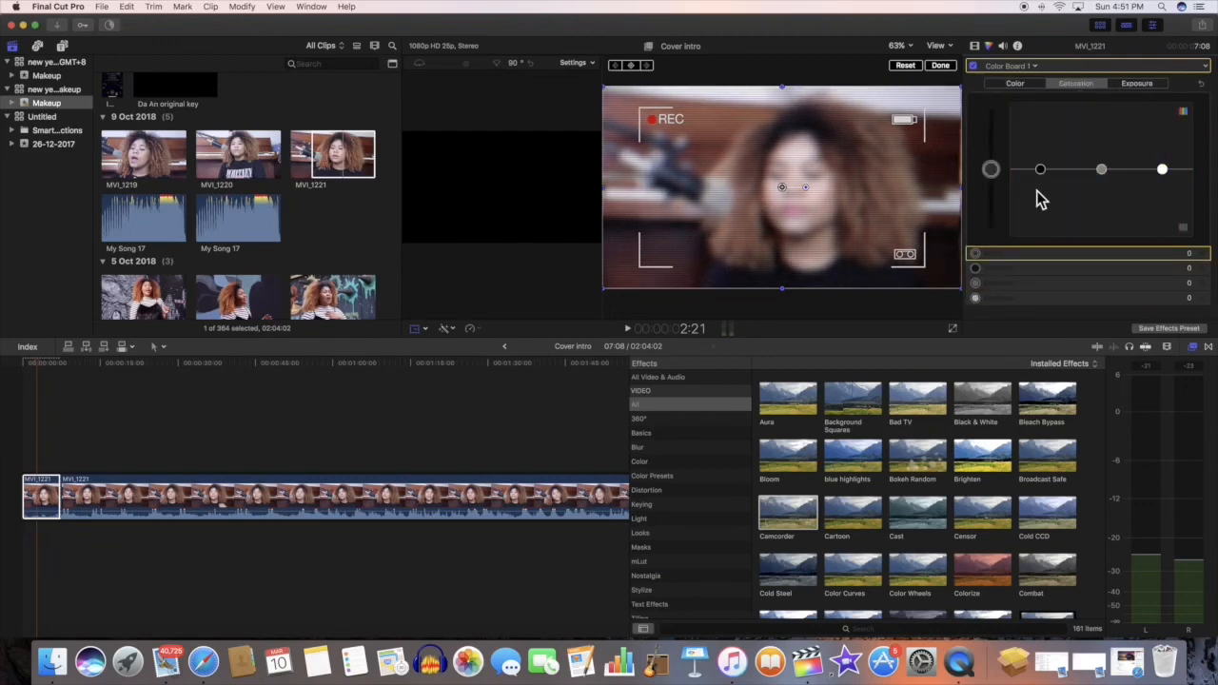
Step: Replace the Camcorder effect's REC text with the performer's first name followed by "Cam"
{"action": "left_click", "coordinate": [975, 46]}
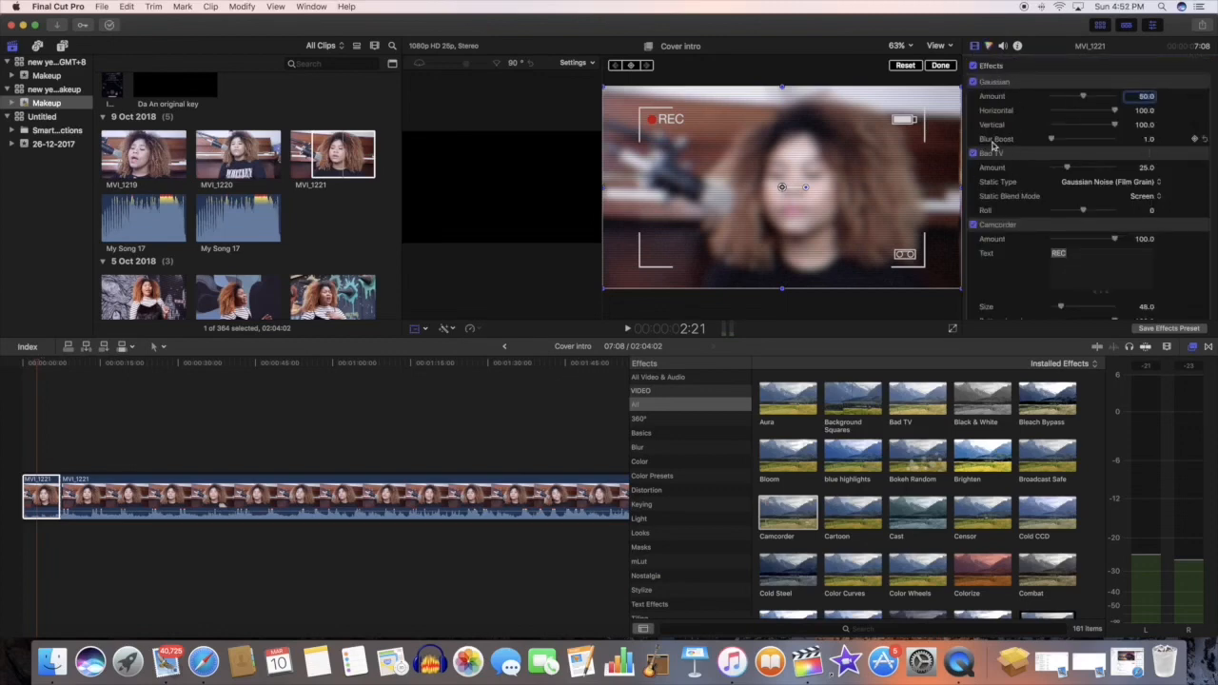
{"action": "double_click", "coordinate": [1056, 253]}
{"action": "type", "text": "vaness"}
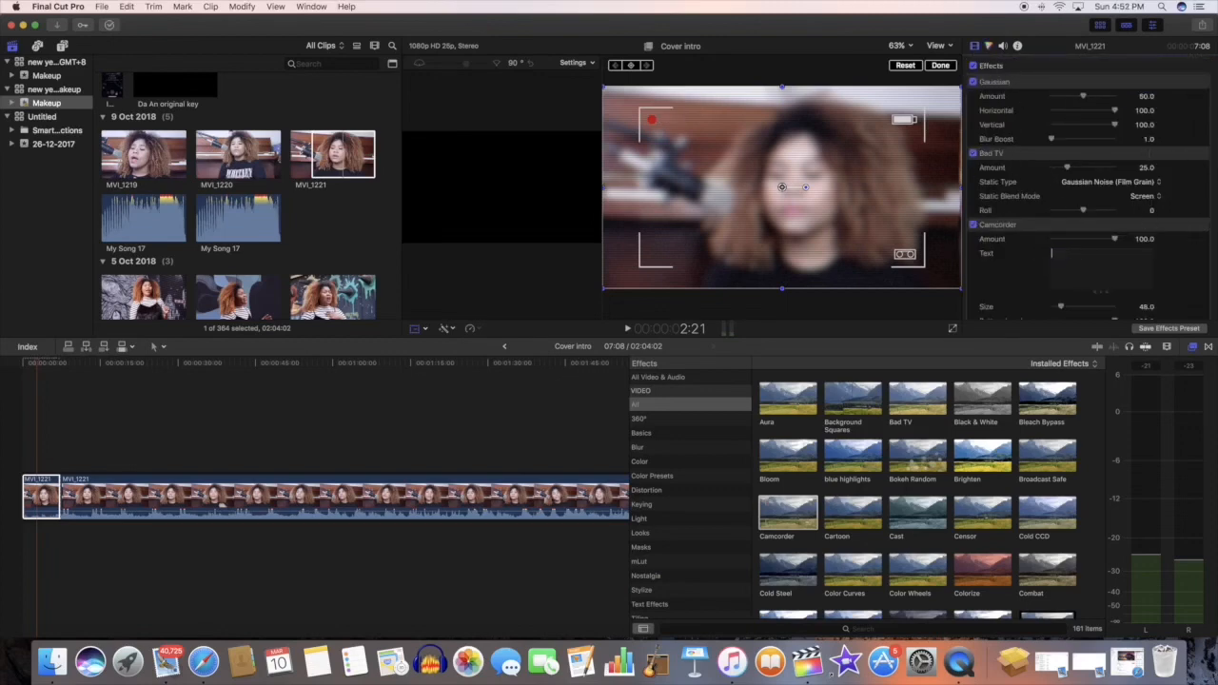
{"action": "type", "text": "a v"}
{"action": "type", "text": "am"}
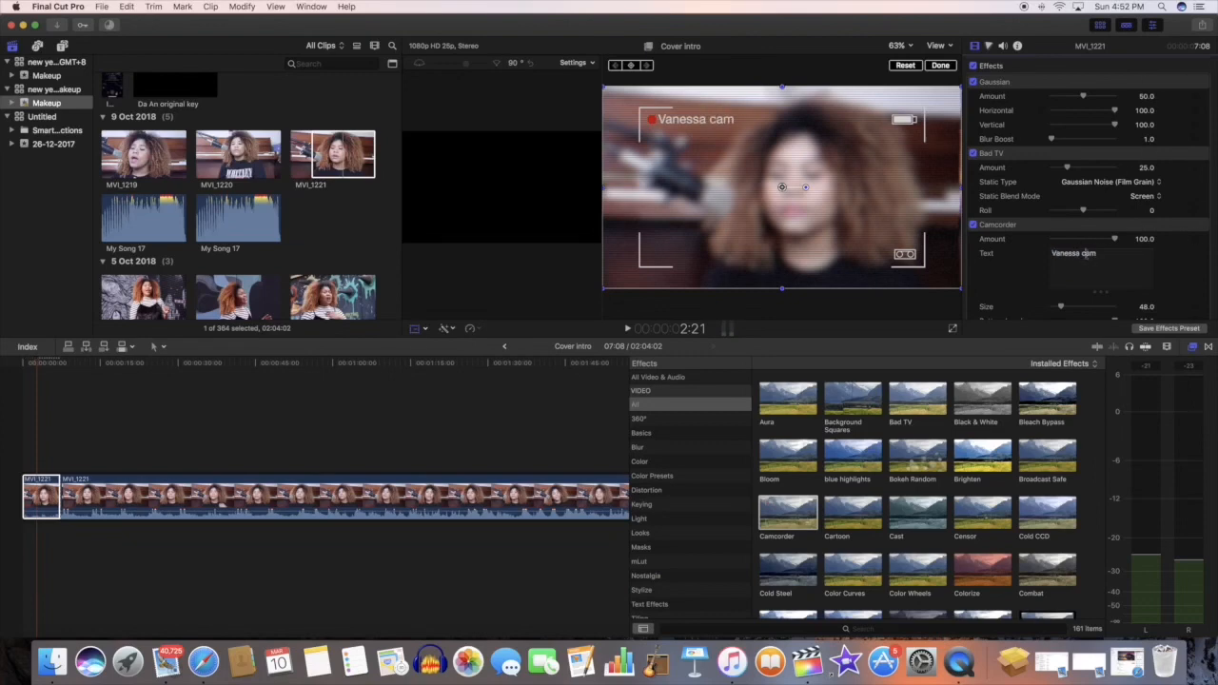
{"action": "key", "text": "BackSpace"}
{"action": "type", "text": "C"}
Step: Set the Camcorder effect's size to 187.01, battery level to 34.68 and scanlines to 1.39
{"action": "left_click_drag", "start_coordinate": [1061, 307], "coordinate": [1092, 307]}
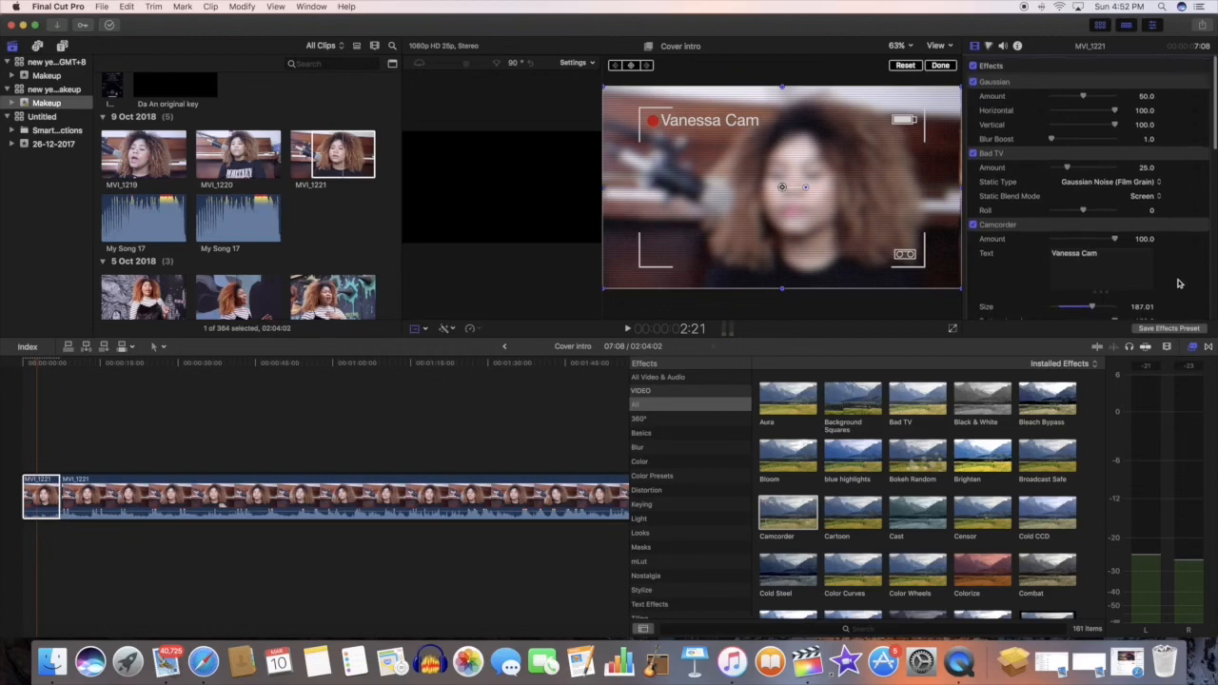
{"action": "scroll", "coordinate": [1209, 285], "scroll_direction": "down", "scroll_amount": 3}
{"action": "left_click_drag", "start_coordinate": [1052, 193], "coordinate": [1066, 223]}
{"action": "scroll", "coordinate": [1094, 222], "scroll_direction": "up", "scroll_amount": 2}
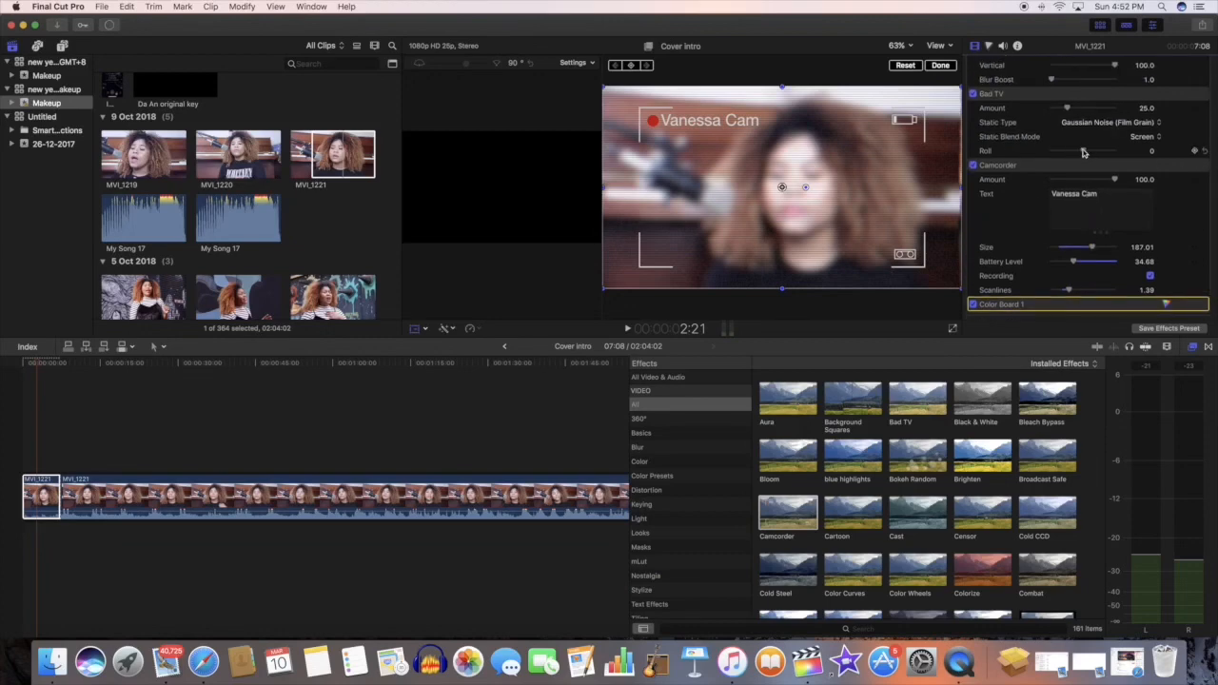
{"action": "scroll", "coordinate": [1087, 157], "scroll_direction": "up", "scroll_amount": 2}
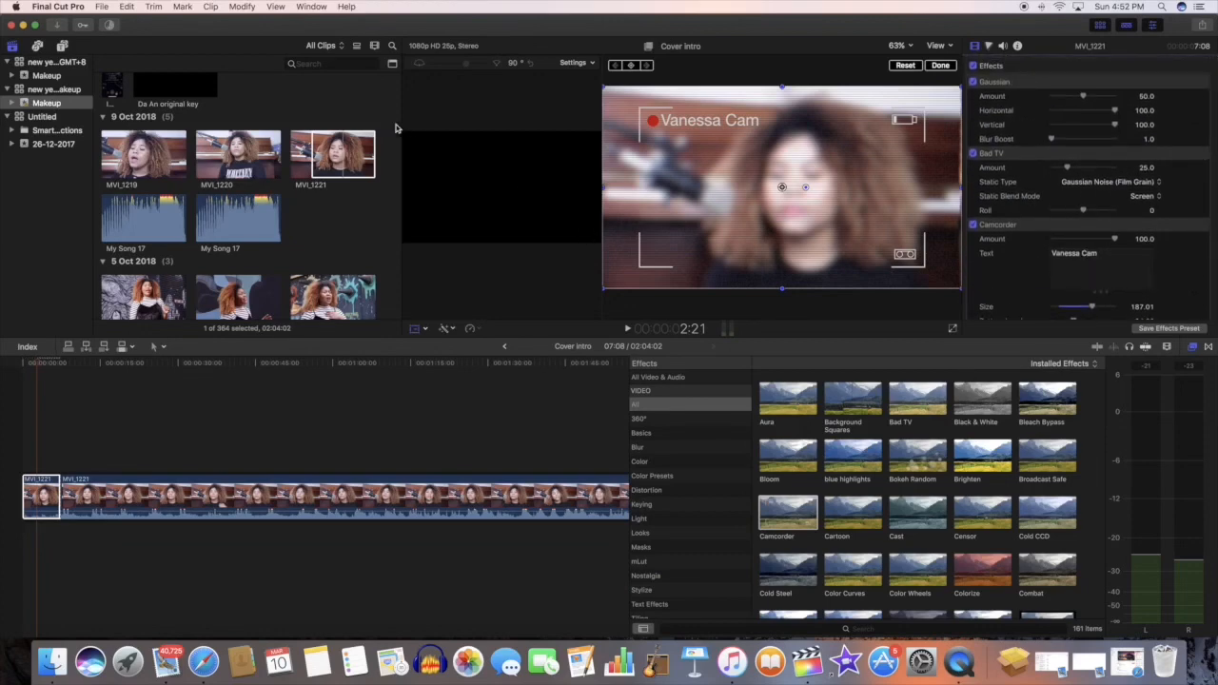
Step: Find the Fade title in the Comic Book set and place it above the first clip segment
{"action": "left_click", "coordinate": [61, 45]}
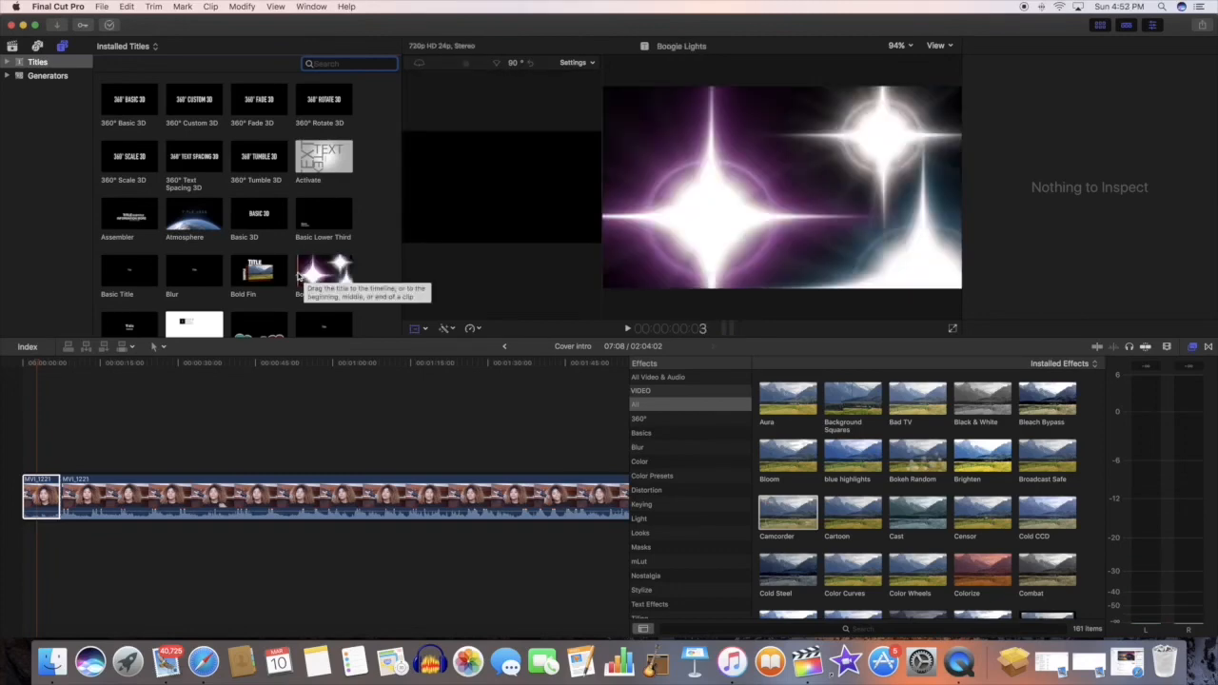
{"action": "scroll", "coordinate": [353, 298], "scroll_direction": "down", "scroll_amount": 15}
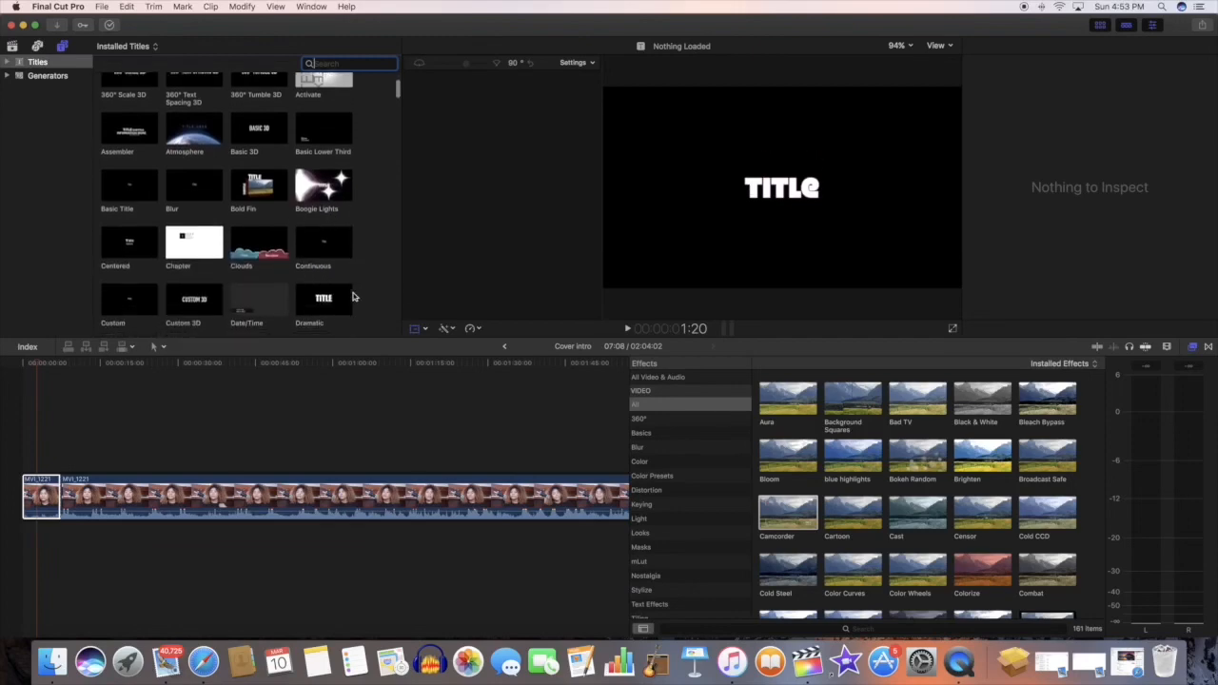
{"action": "scroll", "coordinate": [353, 298], "scroll_direction": "down", "scroll_amount": 10}
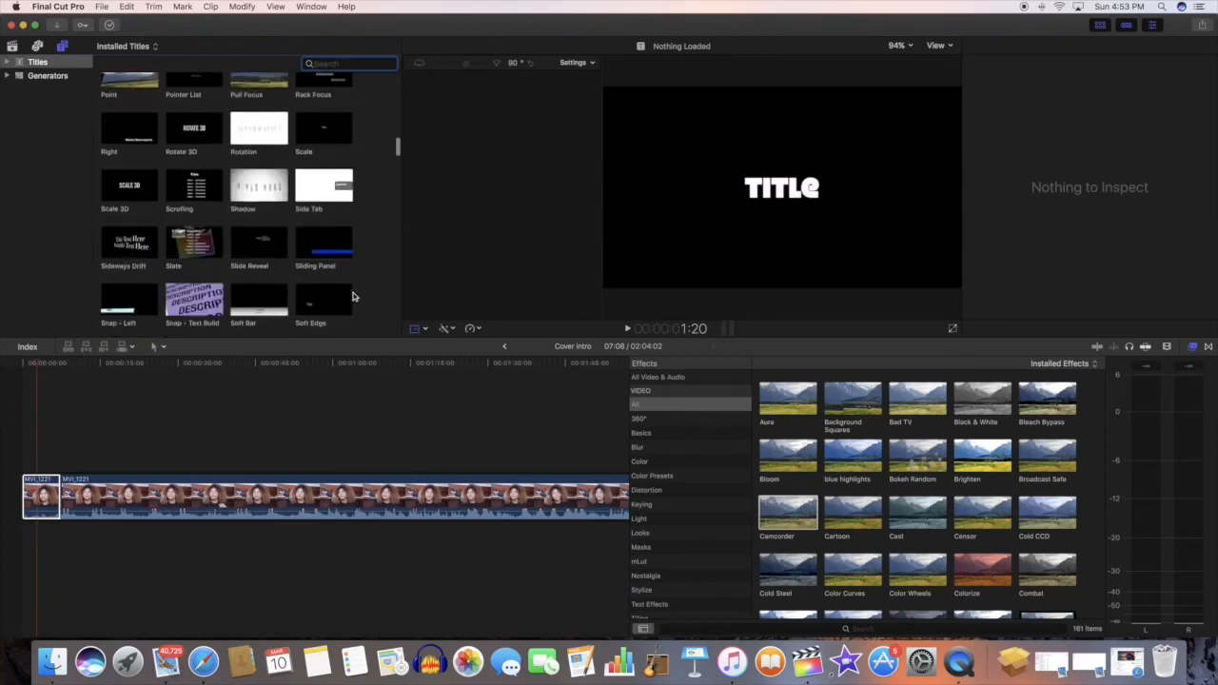
{"action": "scroll", "coordinate": [353, 298], "scroll_direction": "down", "scroll_amount": 5}
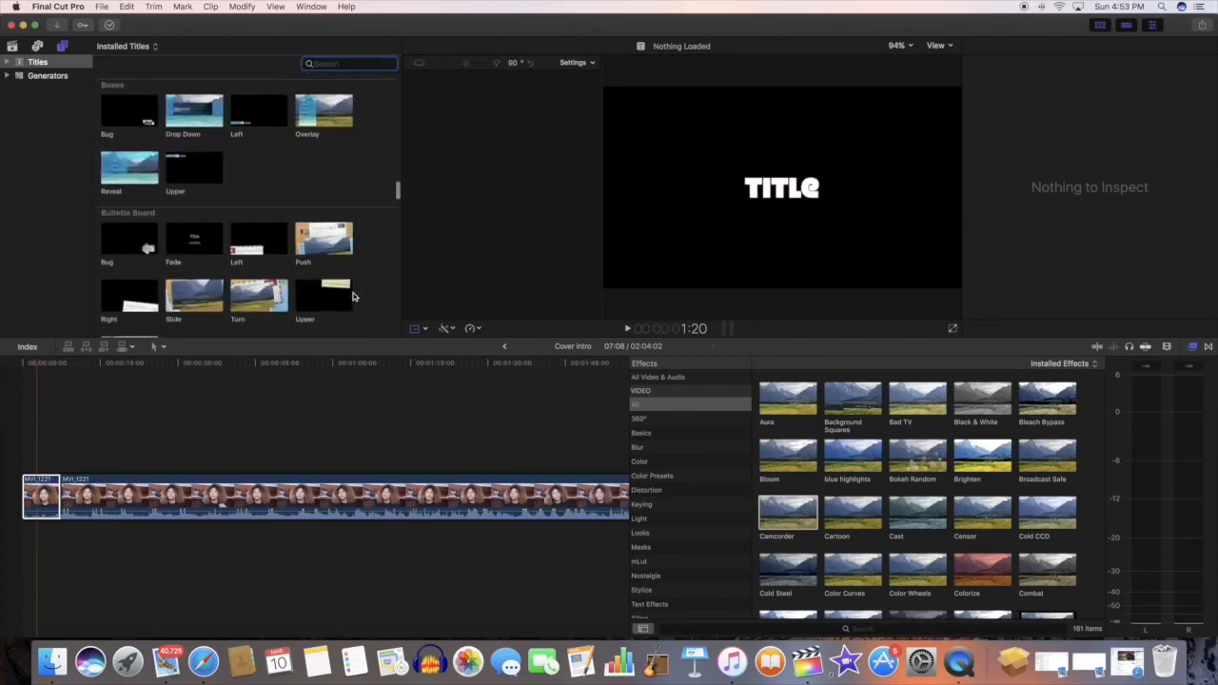
{"action": "scroll", "coordinate": [353, 298], "scroll_direction": "down", "scroll_amount": 5}
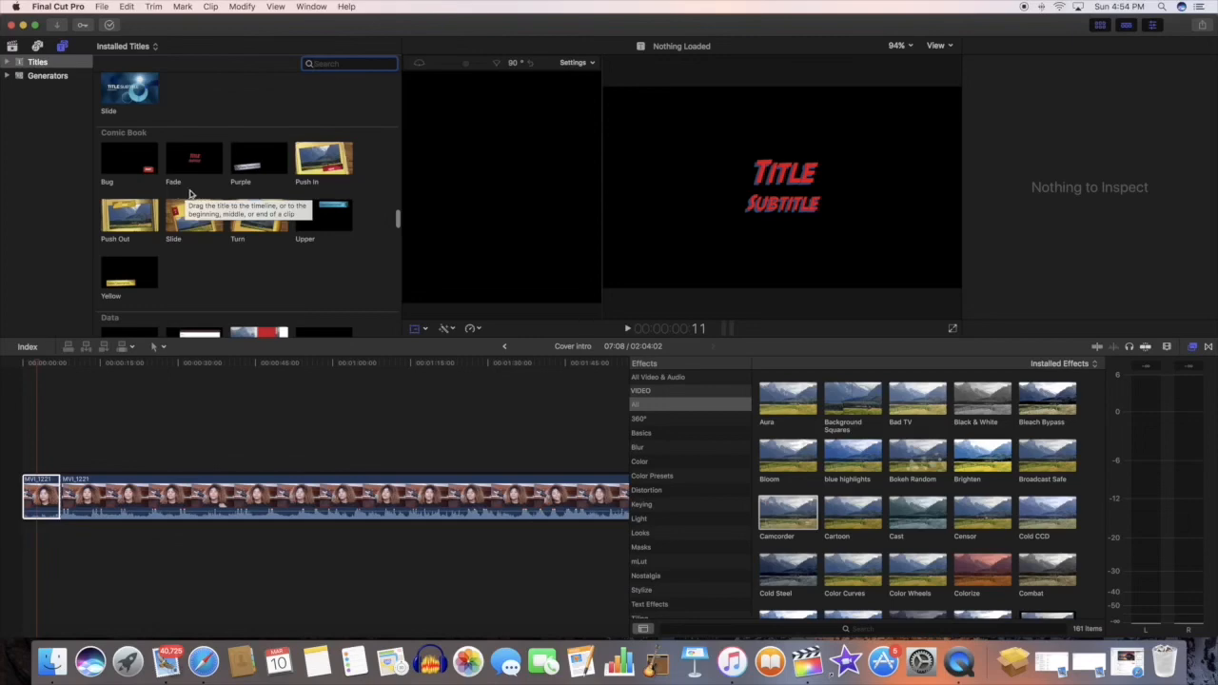
{"action": "left_click_drag", "start_coordinate": [195, 154], "coordinate": [59, 467]}
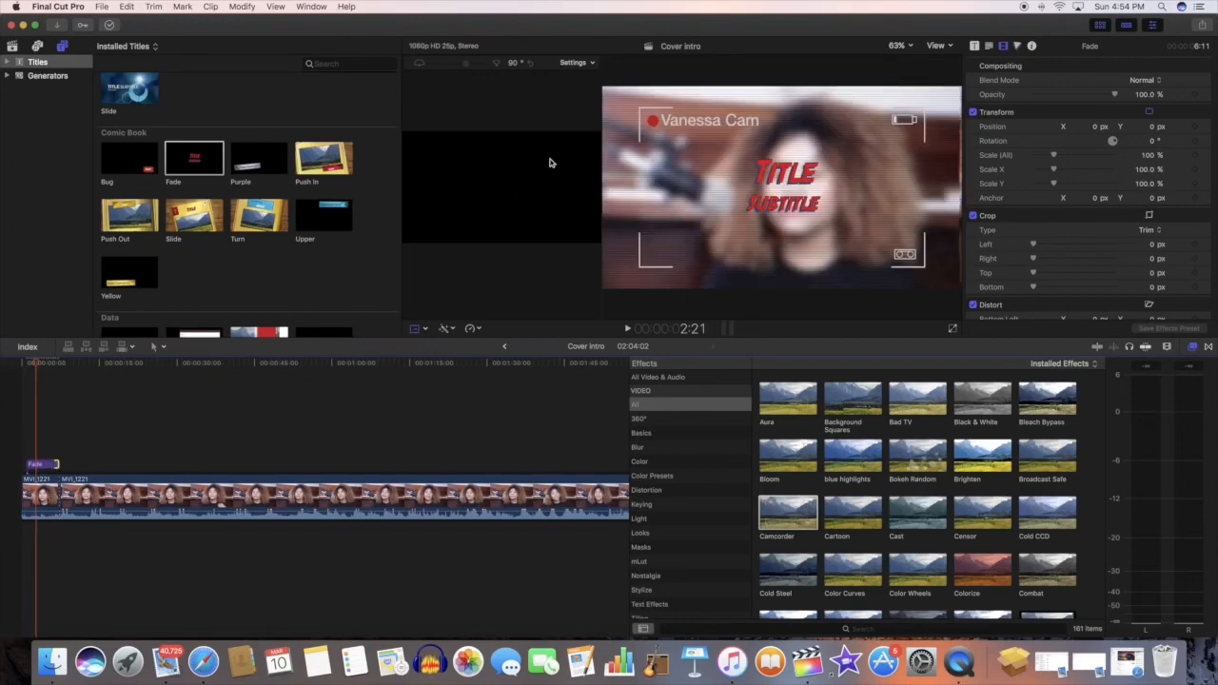
Step: Replace the title's first line with "jealous - Labrinth" and its subtitle with "cover"
{"action": "double_click", "coordinate": [782, 172]}
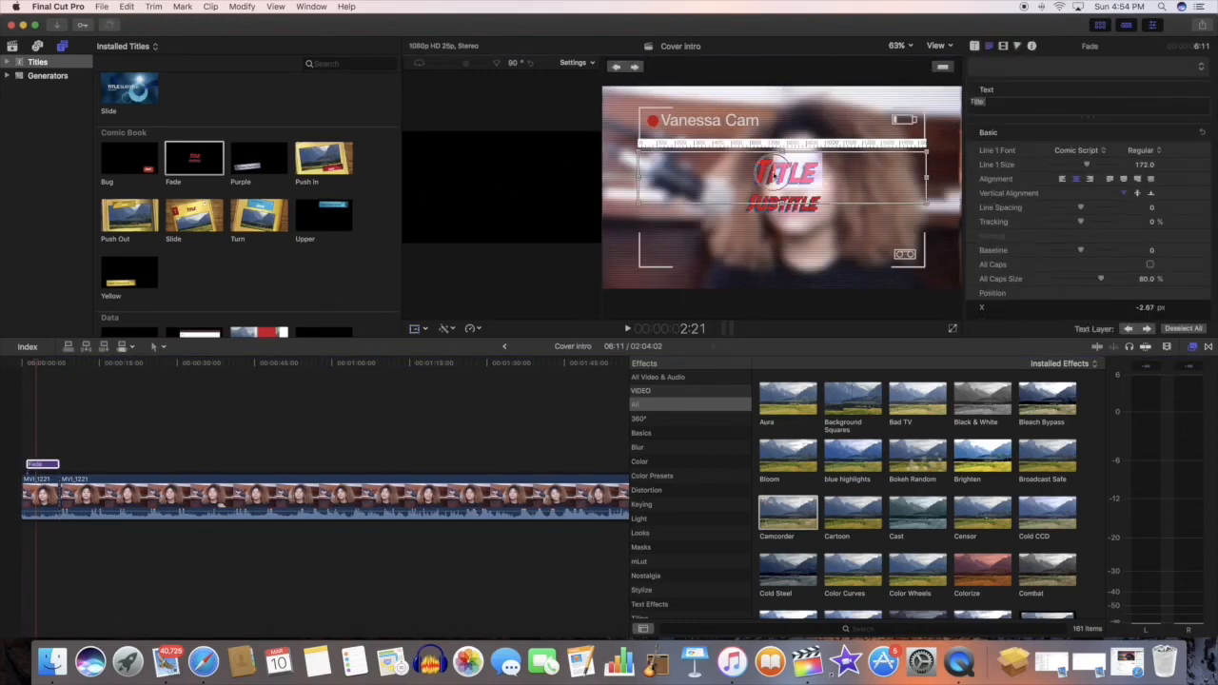
{"action": "key", "text": "BackSpace"}
{"action": "type", "text": "jea"}
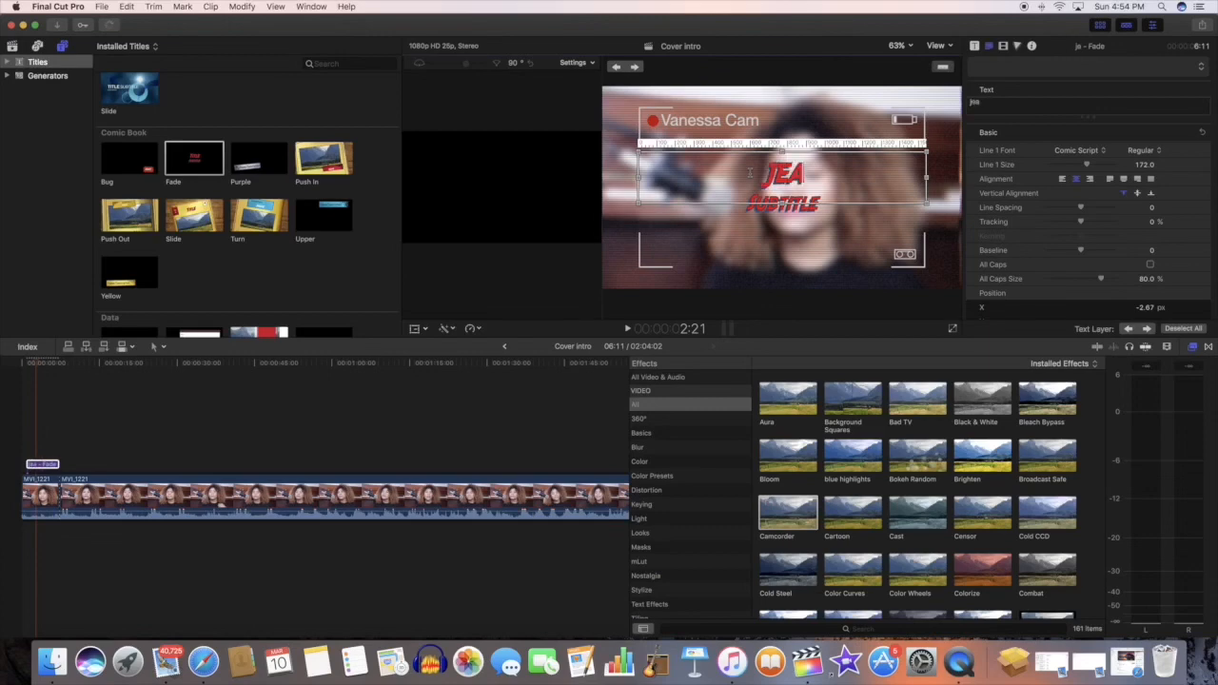
{"action": "type", "text": "lous"}
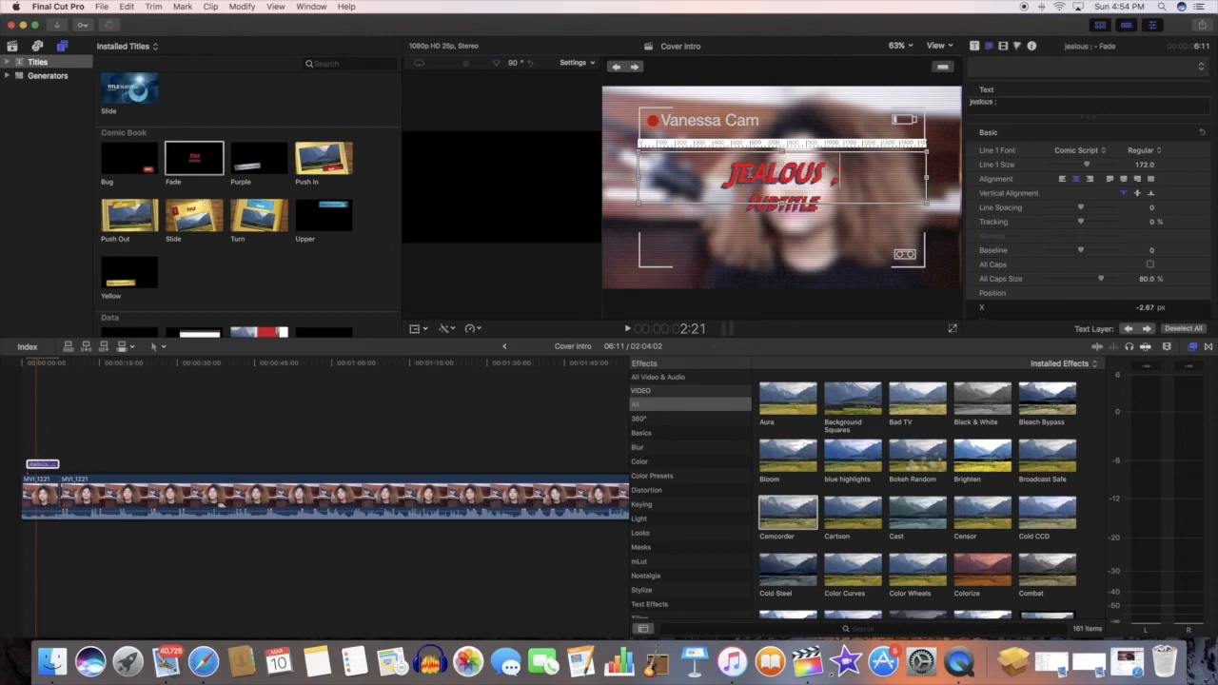
{"action": "type", "text": " -"}
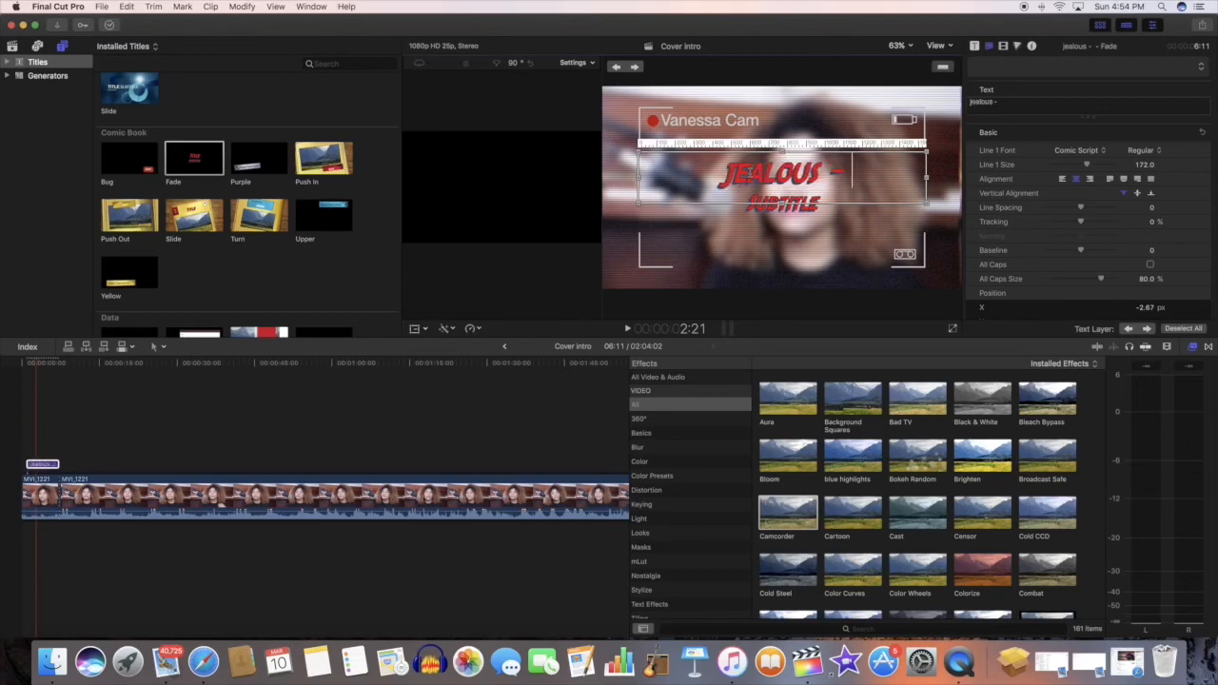
{"action": "type", "text": " Labrinth"}
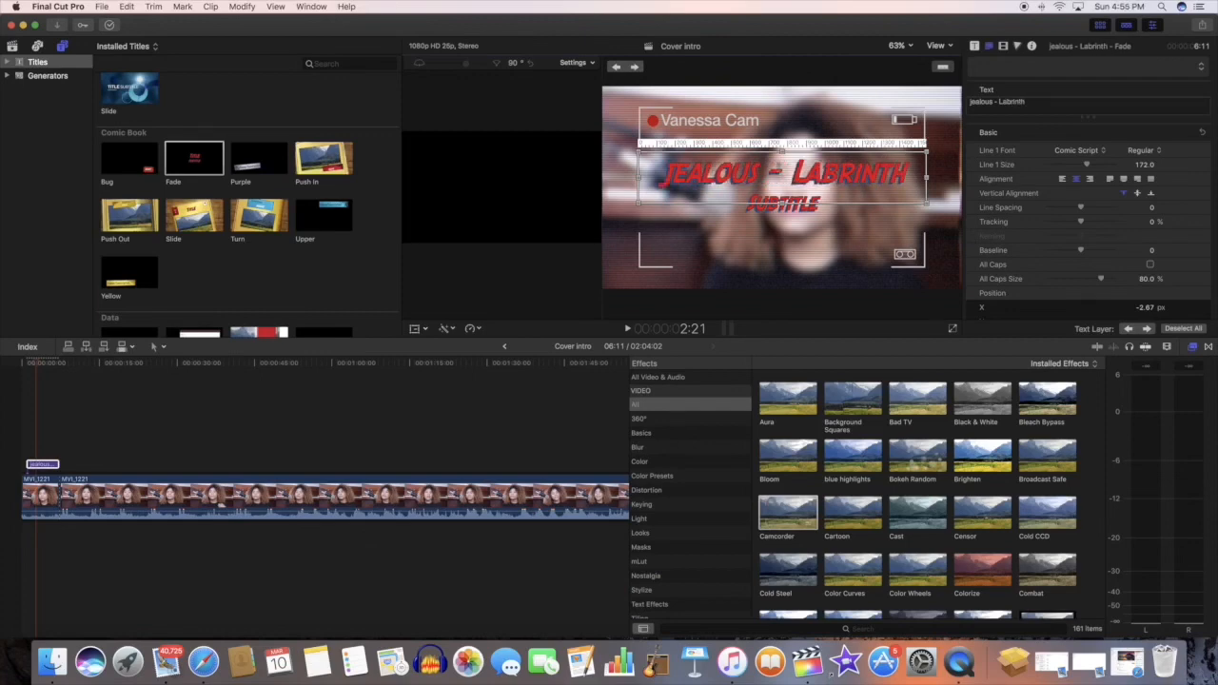
{"action": "key", "text": "Tab"}
{"action": "type", "text": "cove"}
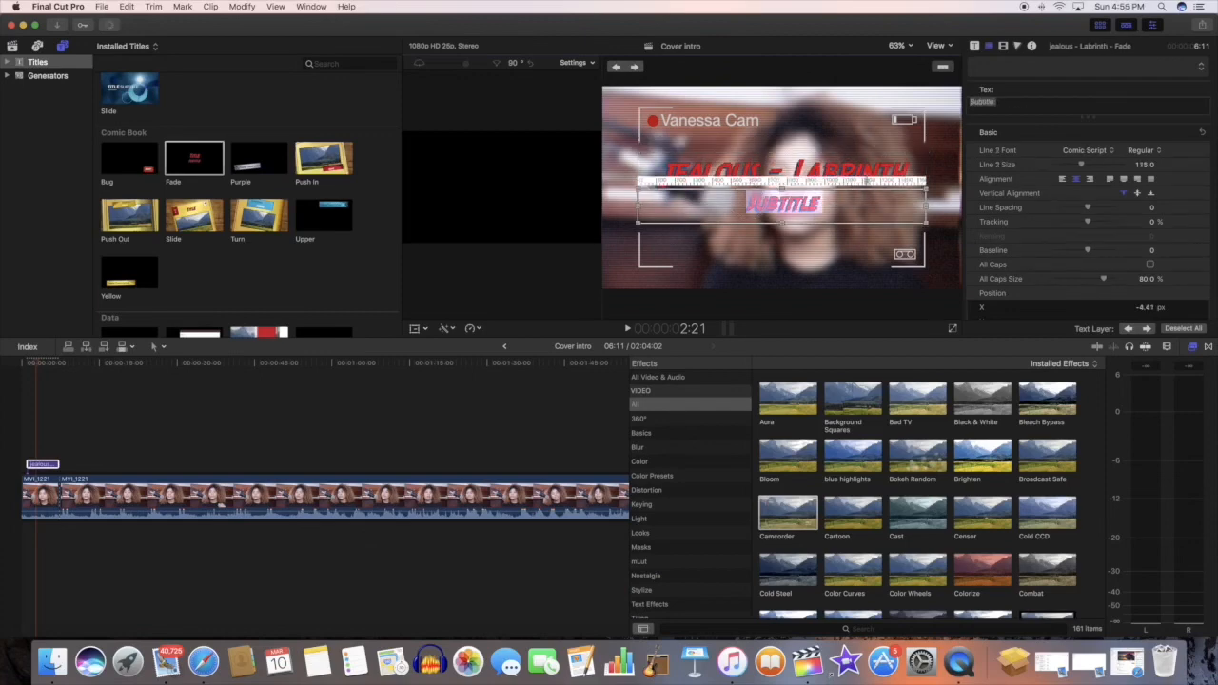
{"action": "type", "text": "r"}
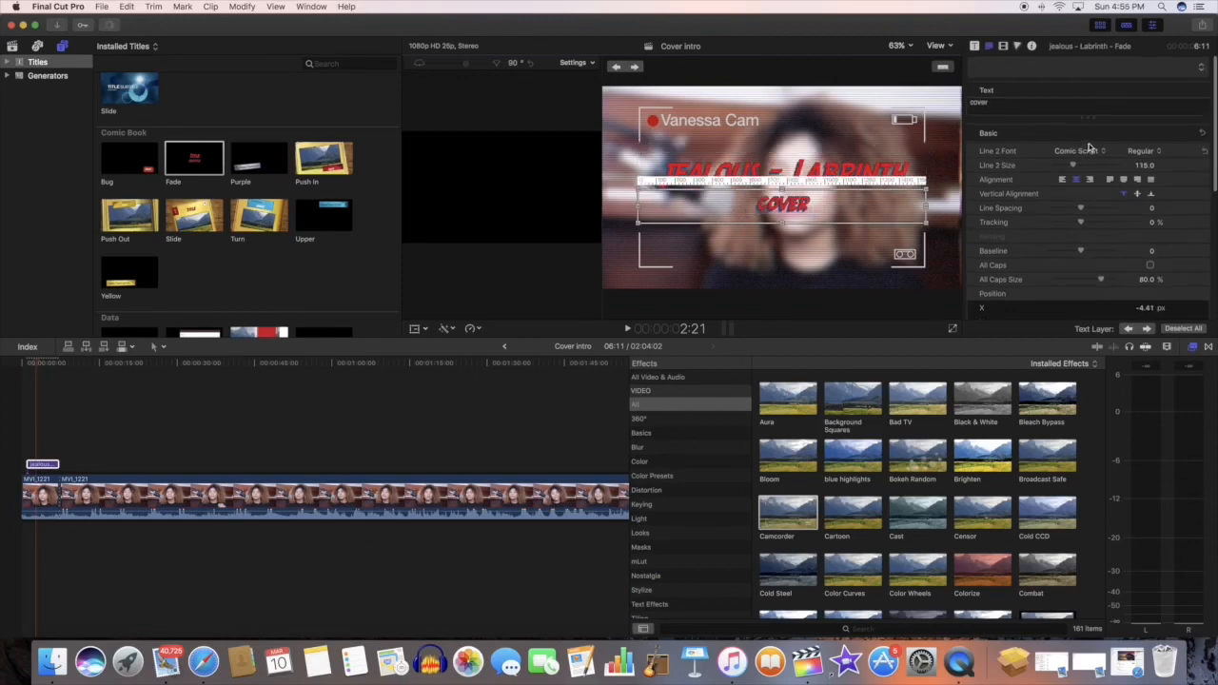
Step: Set the face color of both title lines to a golden yellow
{"action": "left_click", "coordinate": [975, 46]}
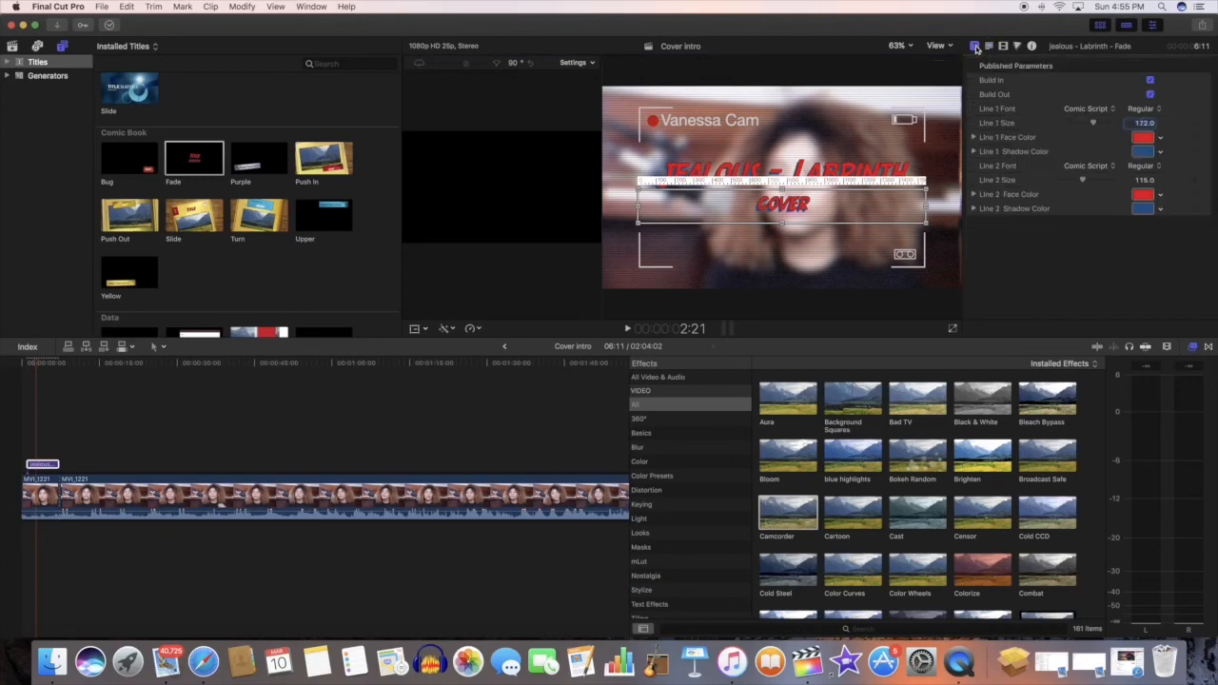
{"action": "left_click", "coordinate": [1143, 138]}
{"action": "mouse_move", "coordinate": [1118, 162]}
{"action": "left_mouse_down"}
{"action": "mouse_move", "coordinate": [1159, 159]}
{"action": "mouse_move", "coordinate": [1135, 154]}
{"action": "left_mouse_up"}
{"action": "left_click", "coordinate": [1143, 138]}
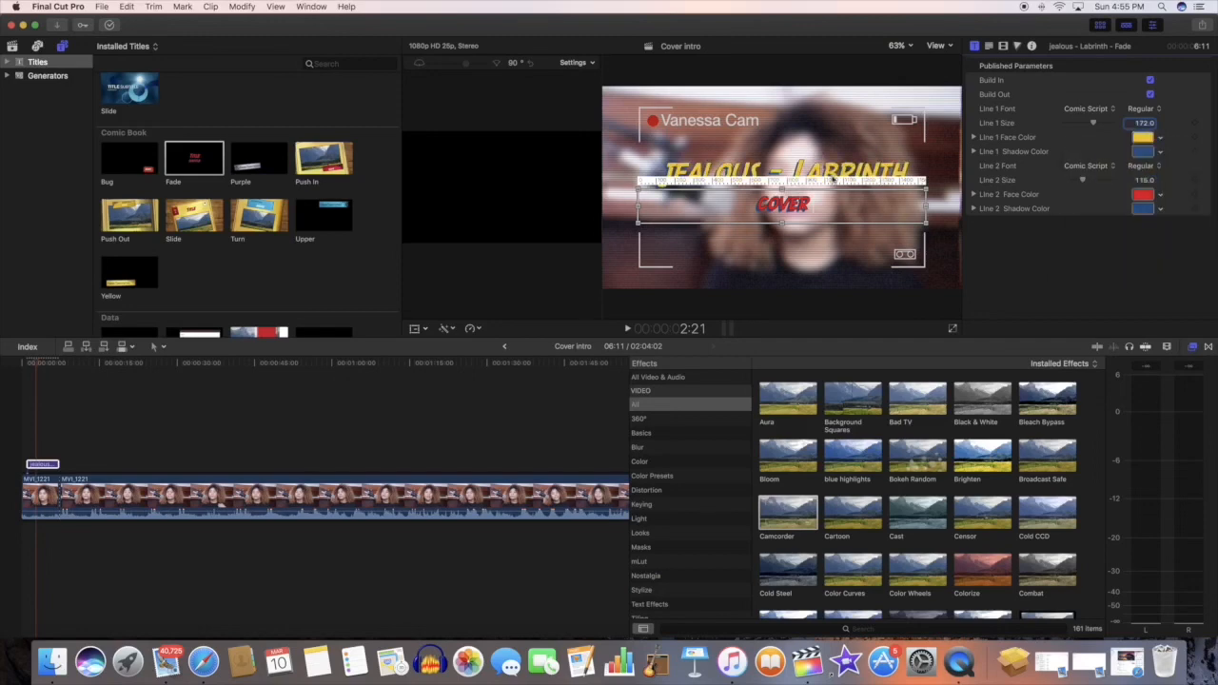
{"action": "left_click", "coordinate": [1144, 195]}
{"action": "left_click", "coordinate": [1160, 195]}
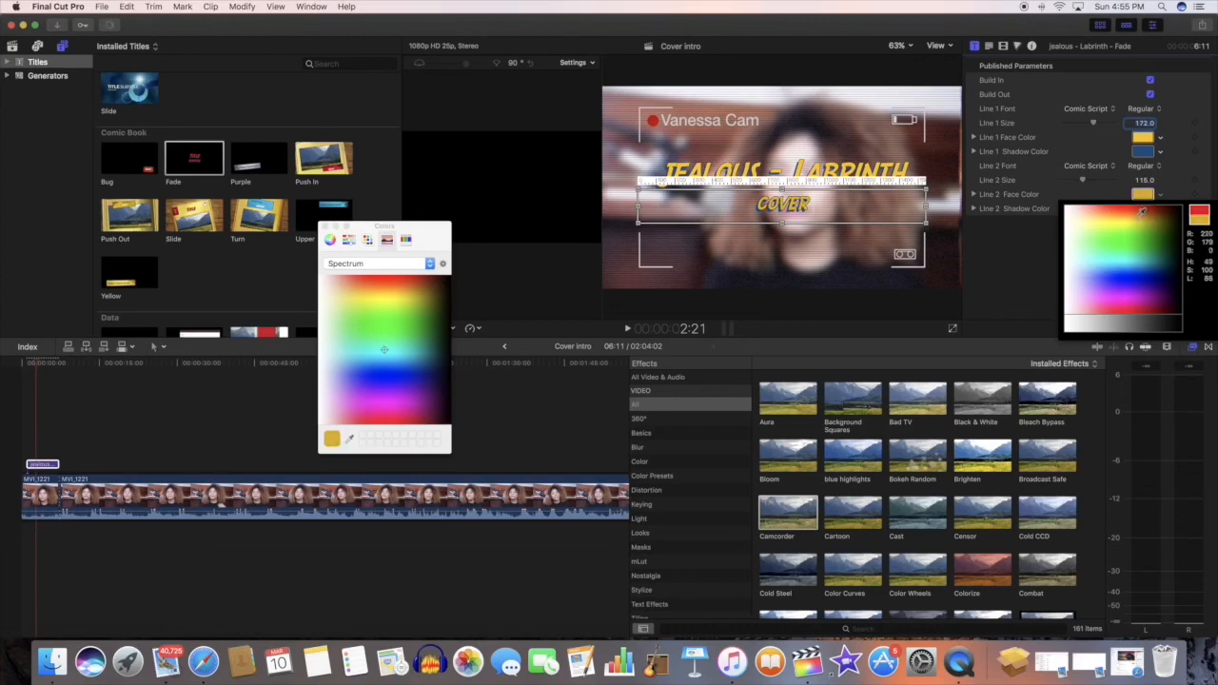
{"action": "left_click", "coordinate": [1140, 215]}
{"action": "left_click", "coordinate": [325, 227]}
Step: Set the shadow color of both title lines to red and play the intro from the start
{"action": "left_click", "coordinate": [1153, 152]}
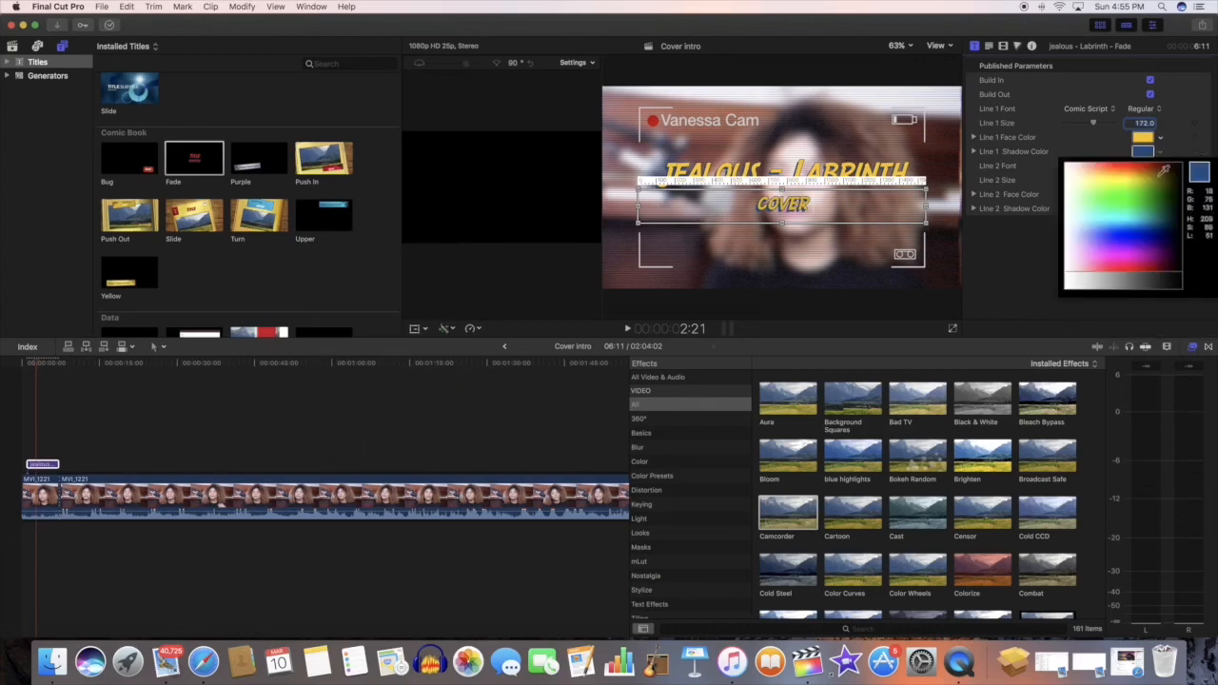
{"action": "left_click", "coordinate": [1159, 209]}
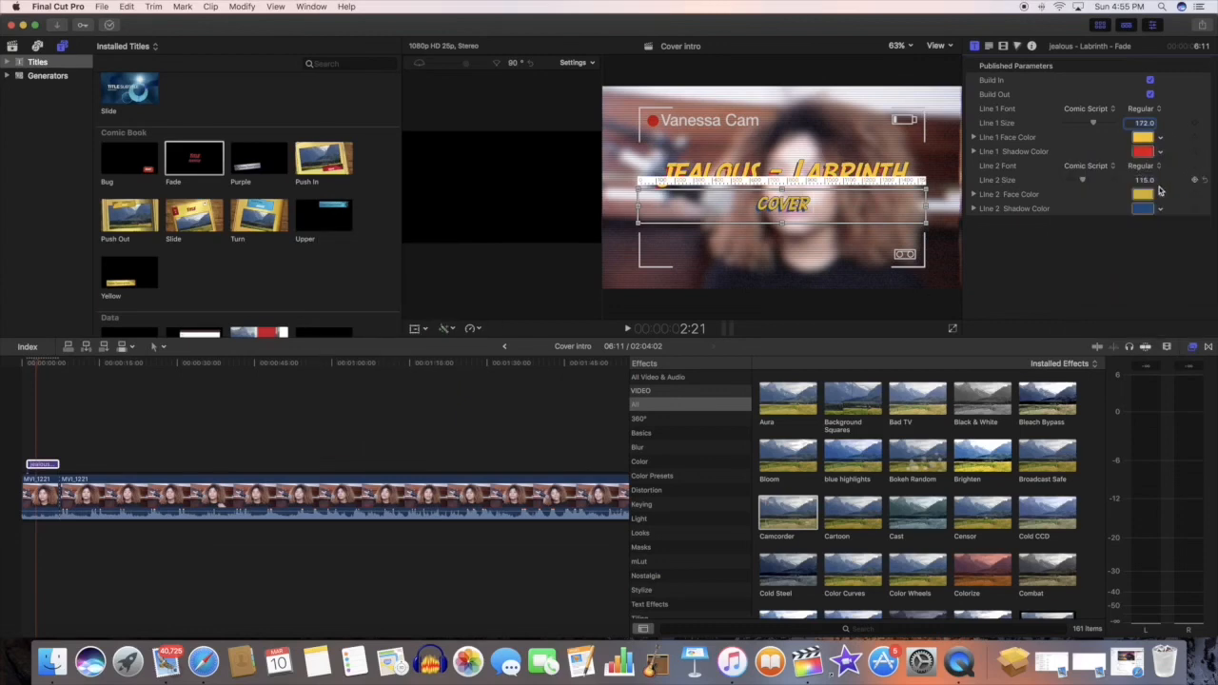
{"action": "left_click", "coordinate": [1159, 209]}
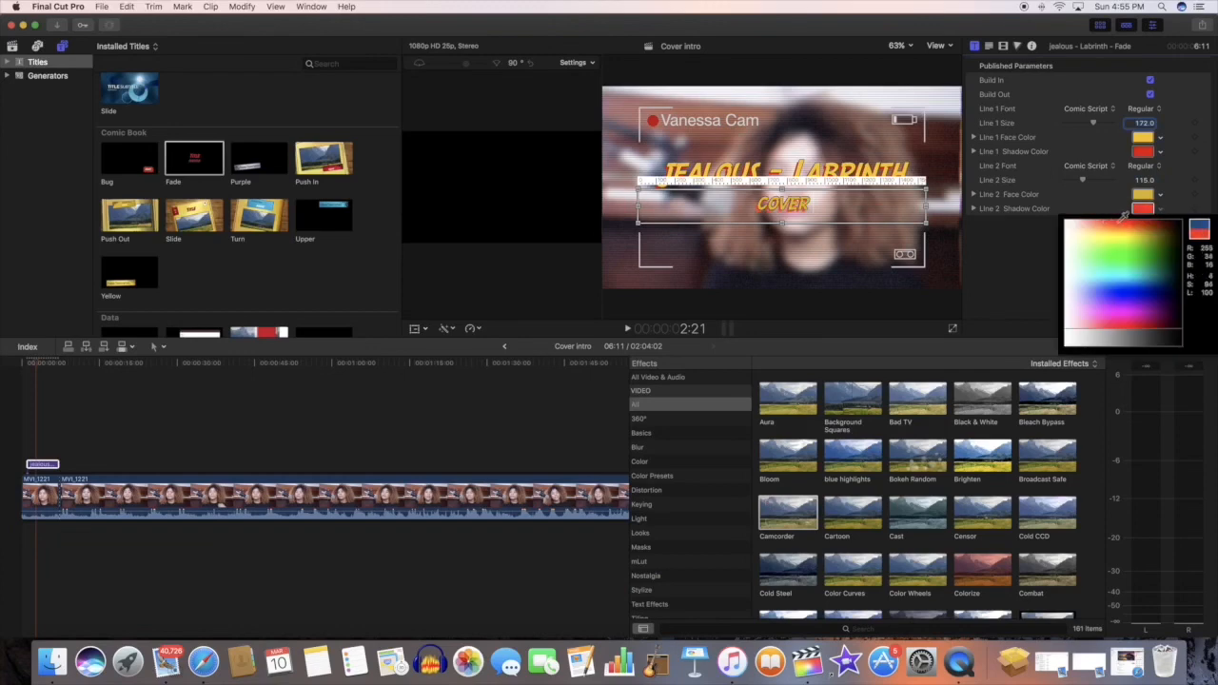
{"action": "left_click", "coordinate": [18, 443]}
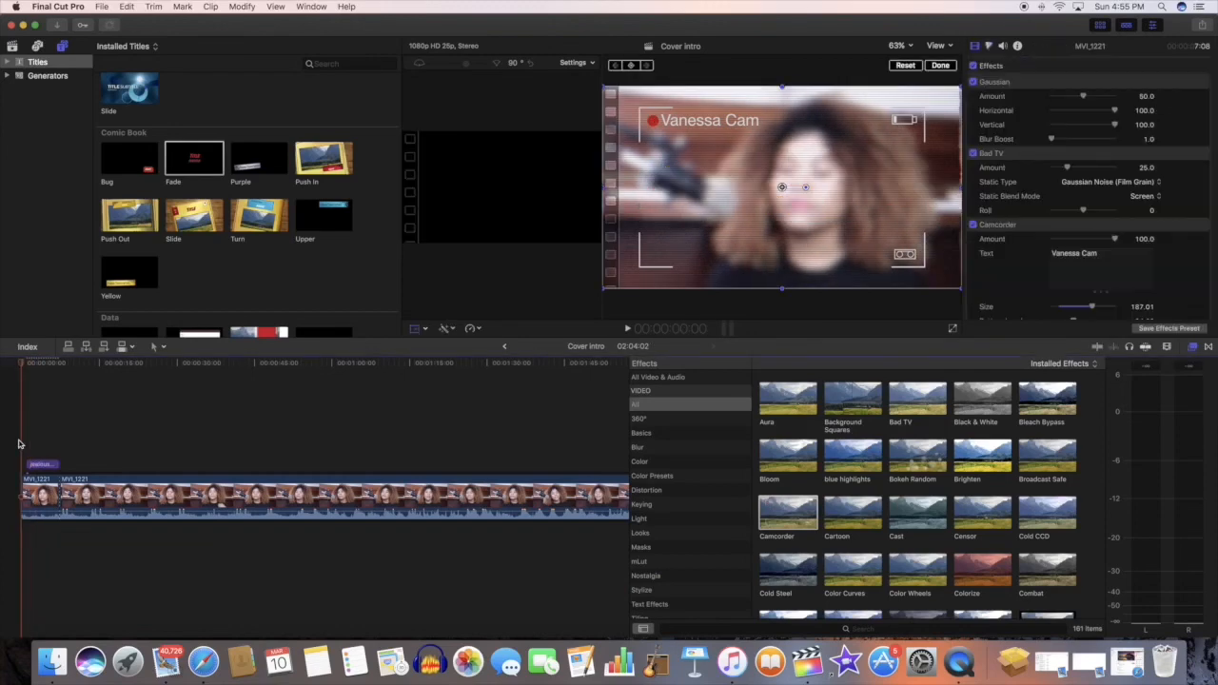
{"action": "key", "text": "space"}
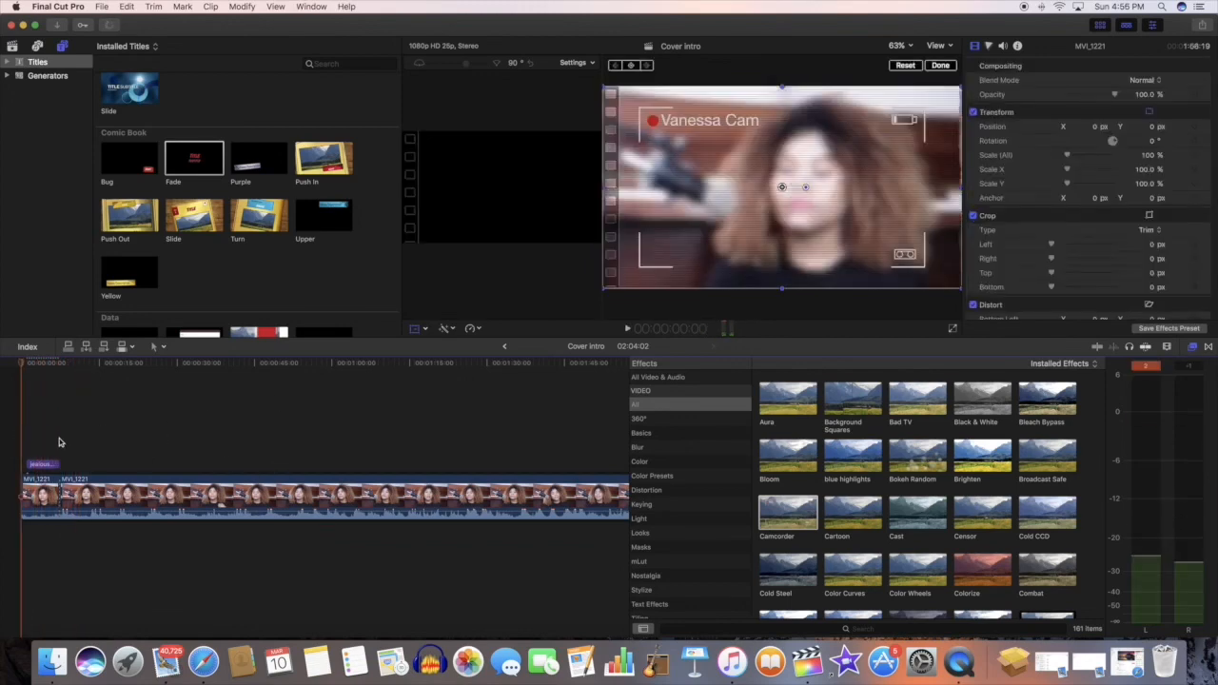
Step: Try the Faux 3D and Duotone 2D text styles on the title
{"action": "left_click", "coordinate": [32, 463]}
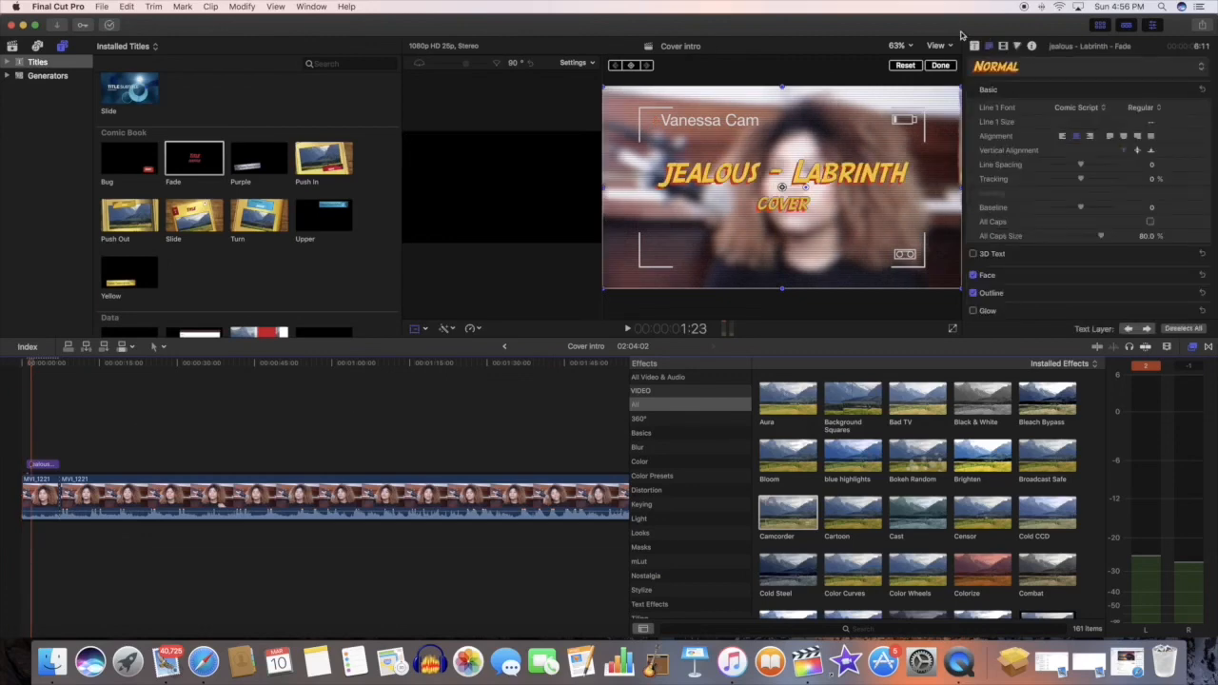
{"action": "left_click", "coordinate": [1024, 69]}
{"action": "mouse_move", "coordinate": [1028, 109]}
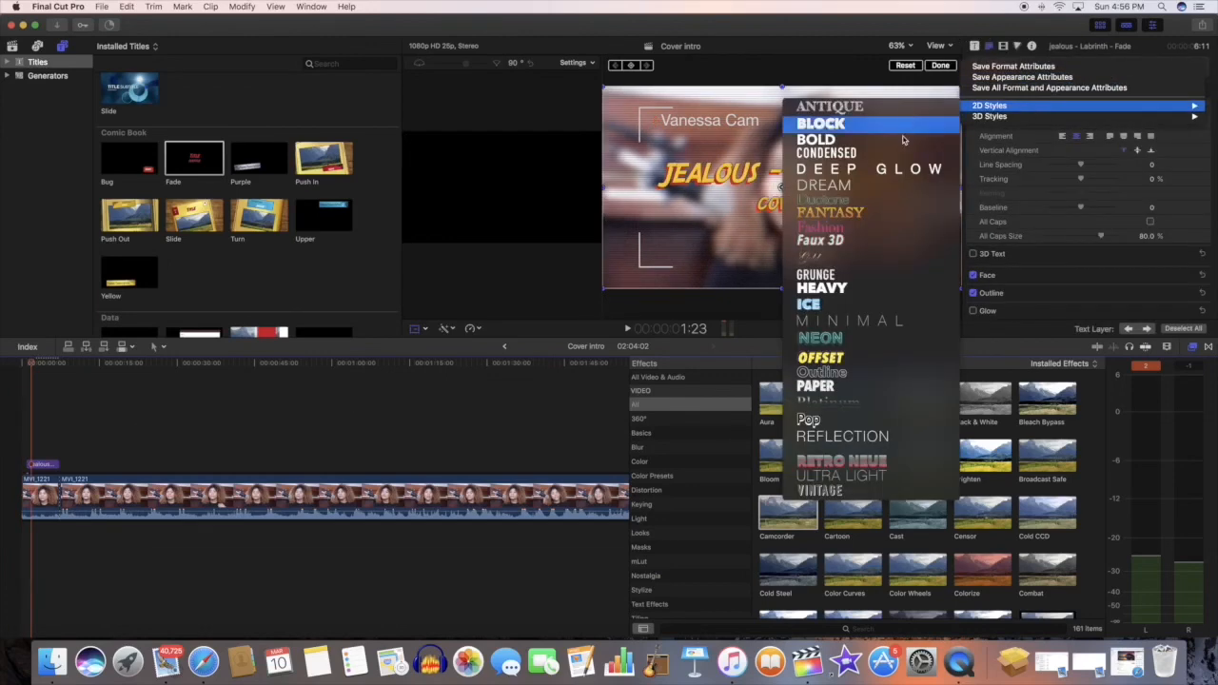
{"action": "left_click", "coordinate": [823, 240]}
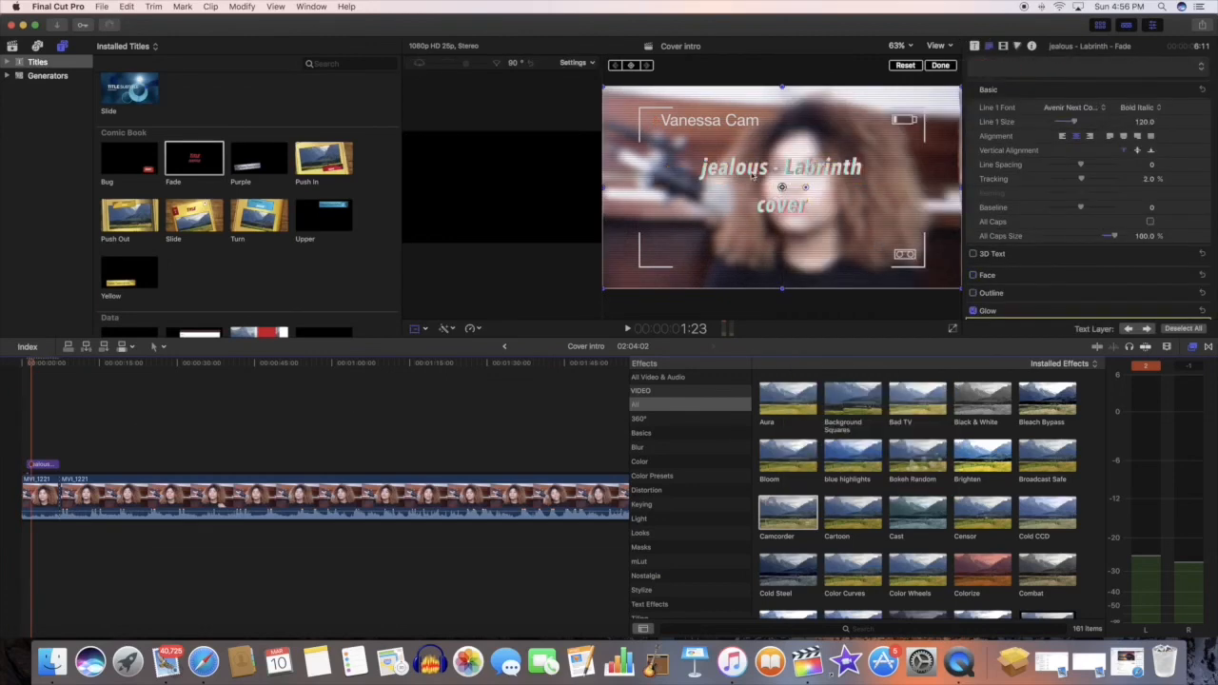
{"action": "left_click", "coordinate": [1073, 68]}
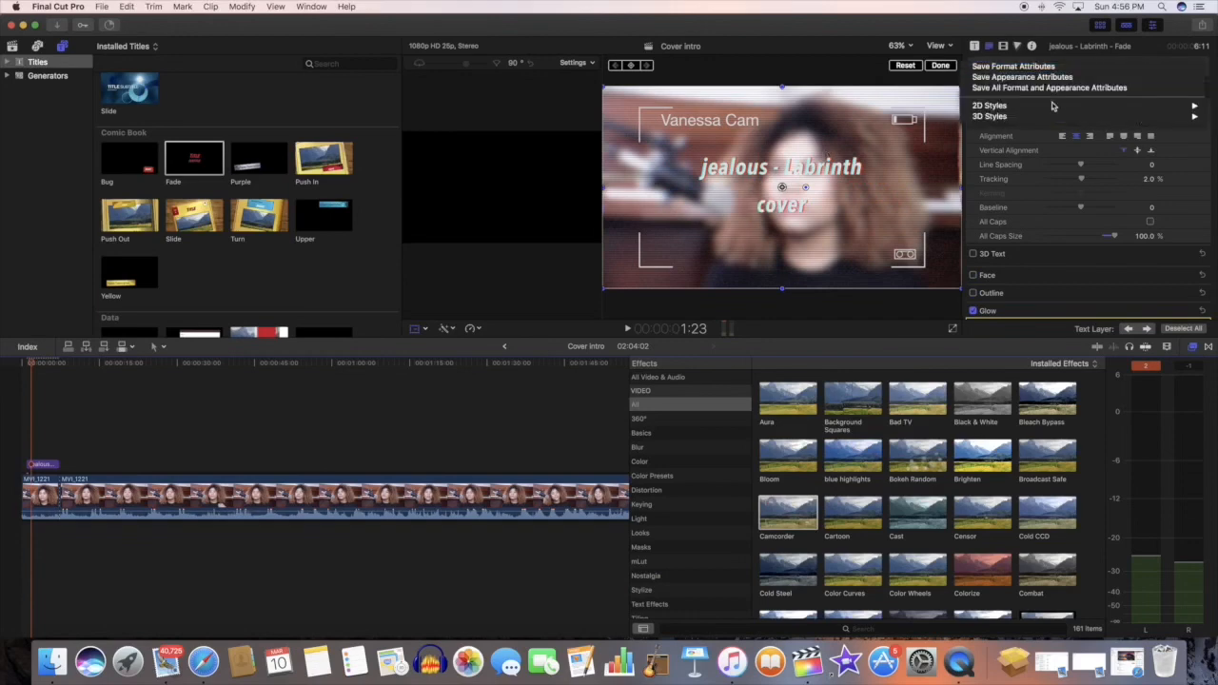
{"action": "mouse_move", "coordinate": [1042, 106]}
{"action": "left_click", "coordinate": [885, 202]}
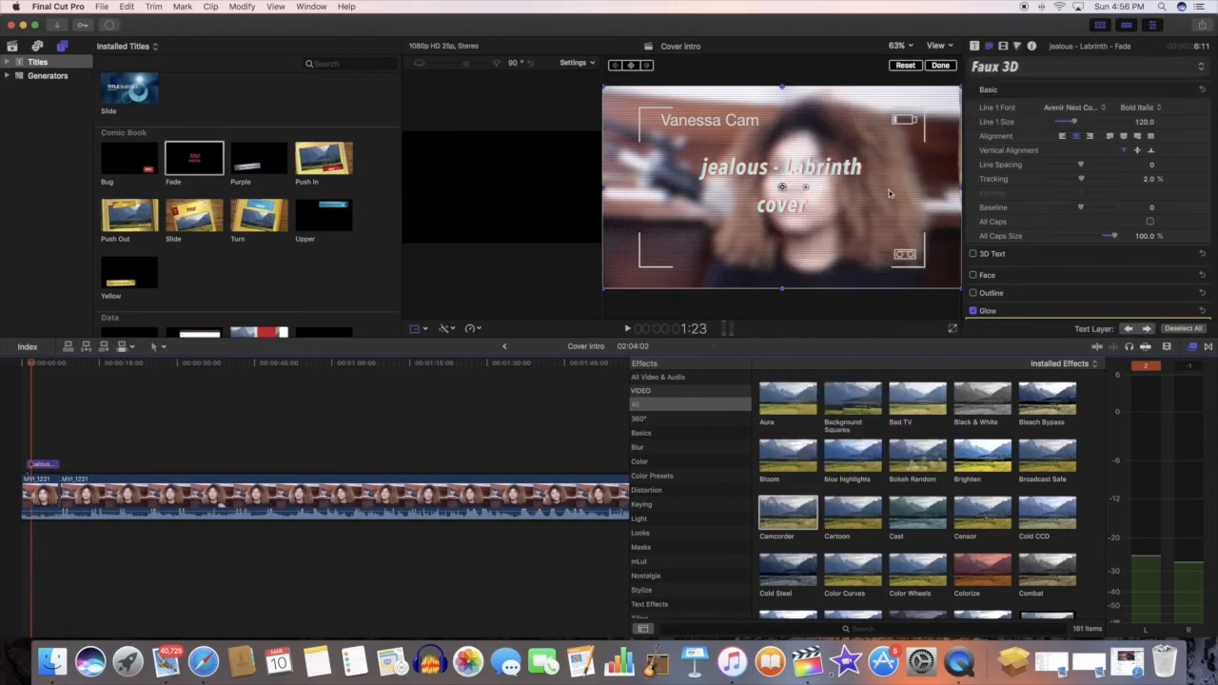
Step: Apply the Offset 2D text style to the title
{"action": "left_click", "coordinate": [1025, 69]}
{"action": "mouse_move", "coordinate": [1009, 106]}
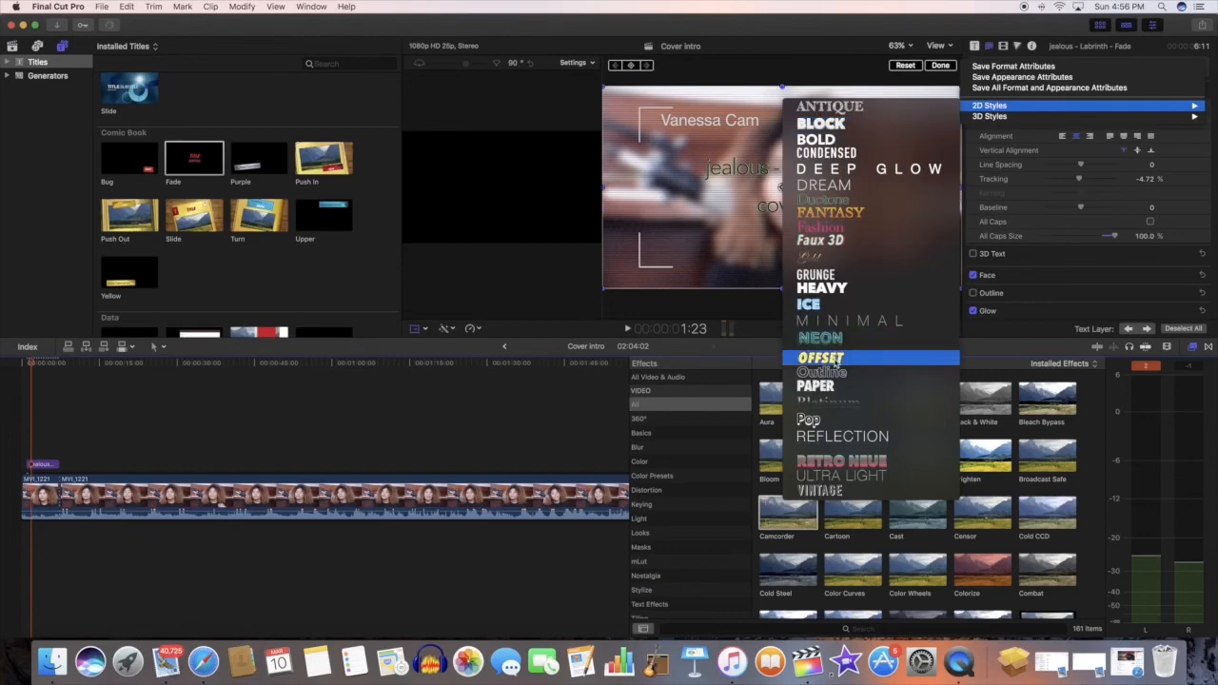
{"action": "left_click", "coordinate": [818, 197]}
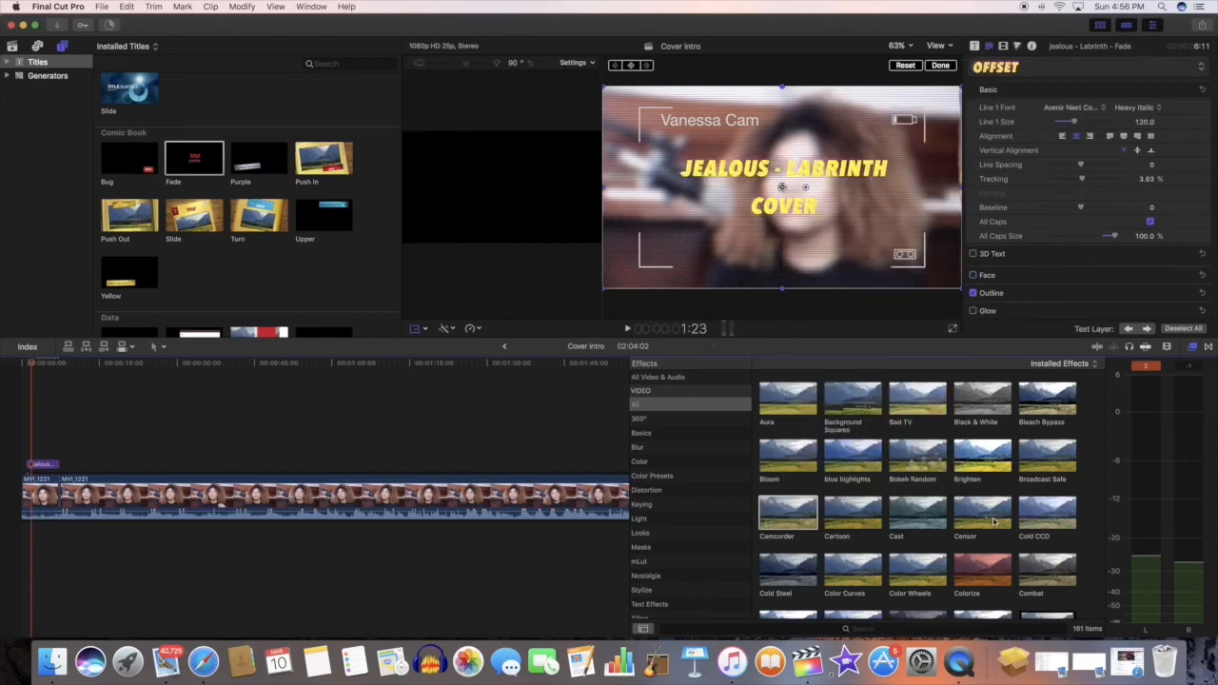
Step: Find the Frame effect in the effects library and apply it to the first clip segment
{"action": "scroll", "coordinate": [994, 521], "scroll_direction": "down", "scroll_amount": 3}
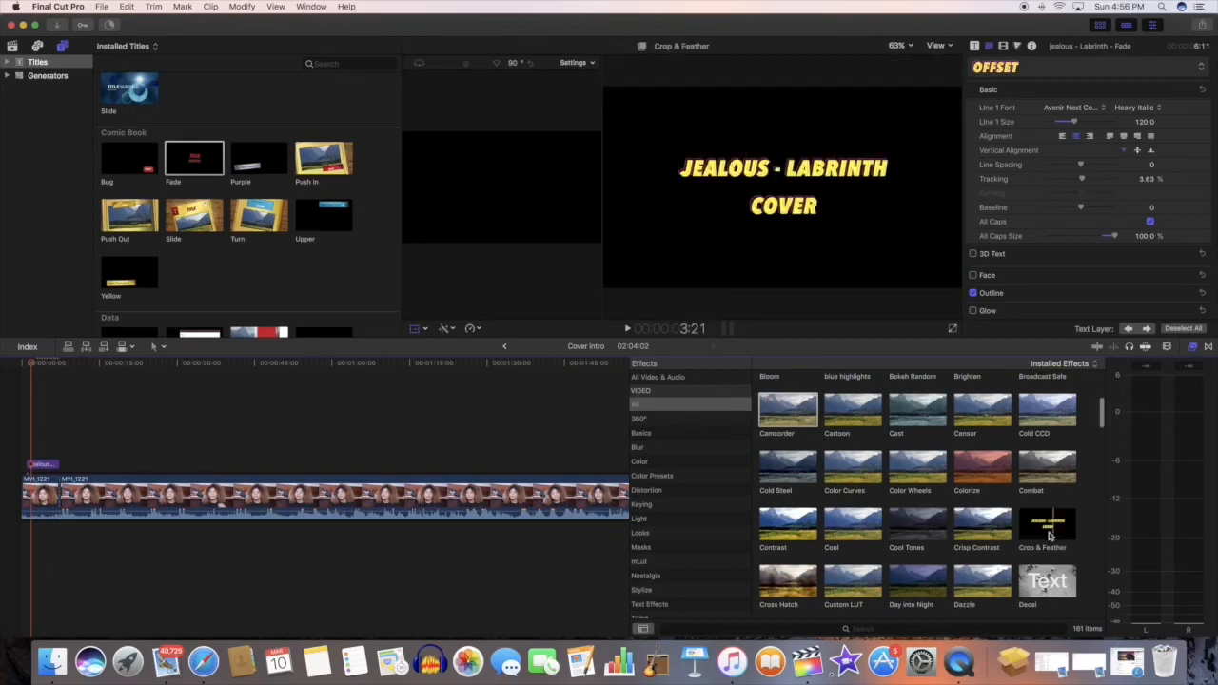
{"action": "double_click", "coordinate": [1050, 536]}
{"action": "scroll", "coordinate": [1082, 557], "scroll_direction": "down", "scroll_amount": 1}
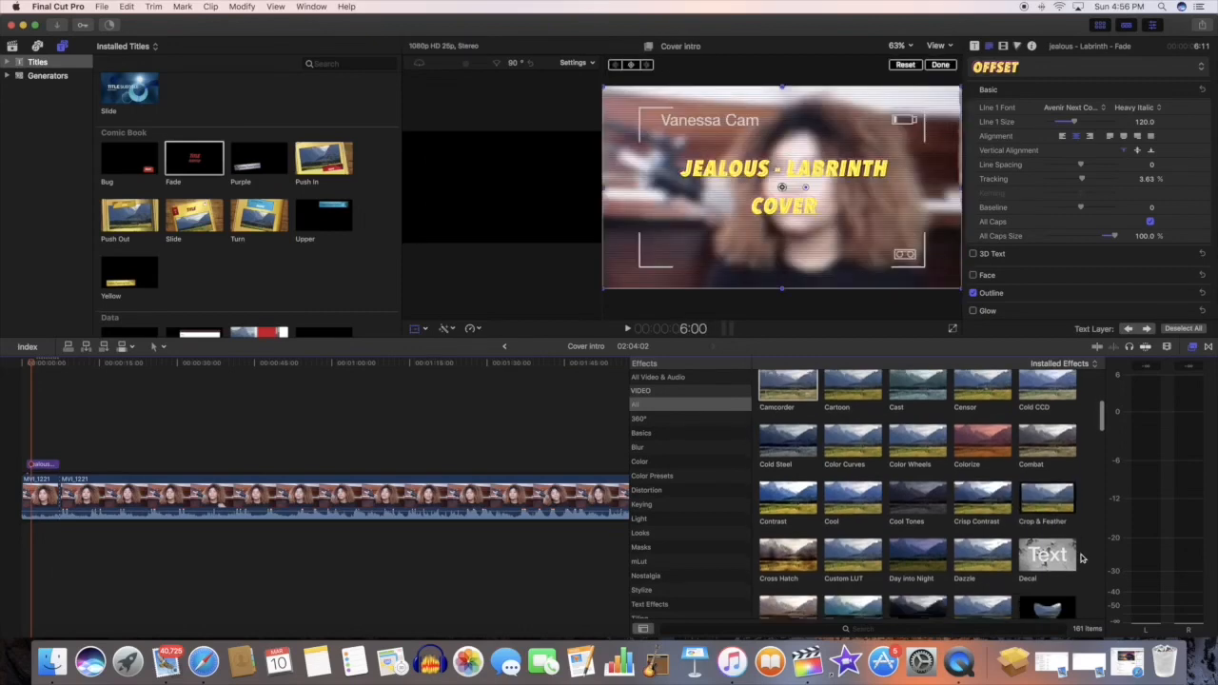
{"action": "scroll", "coordinate": [1082, 558], "scroll_direction": "down", "scroll_amount": 8}
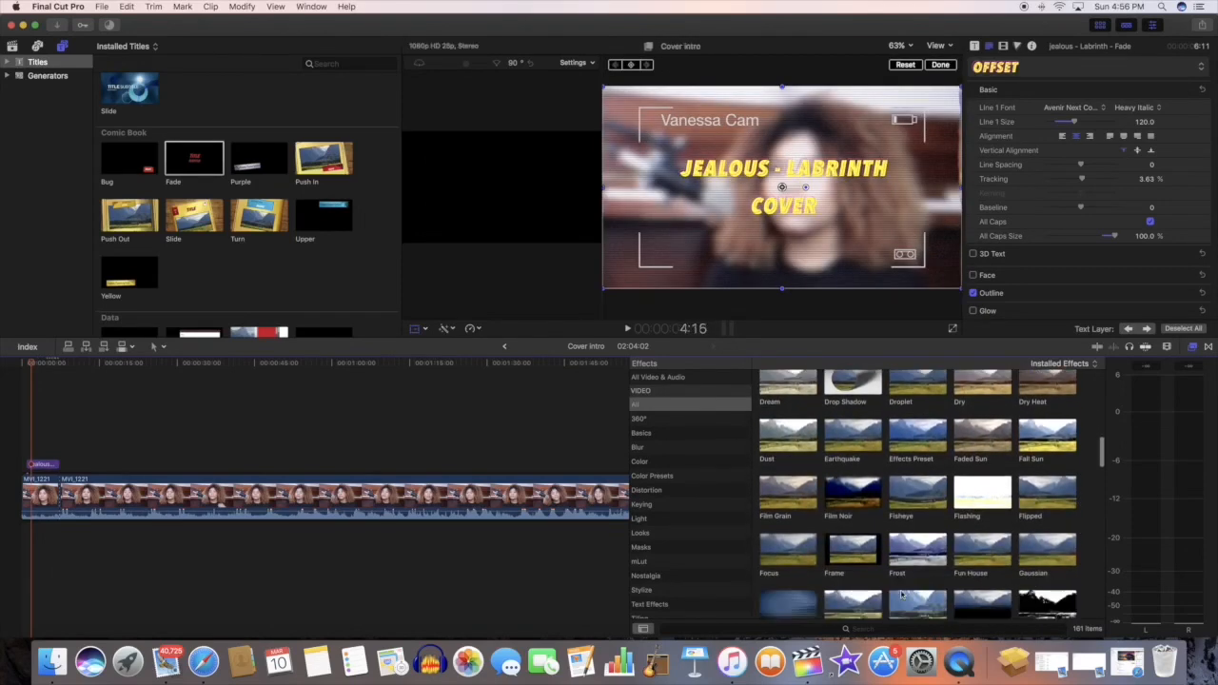
{"action": "left_click_drag", "start_coordinate": [850, 578], "coordinate": [801, 584]}
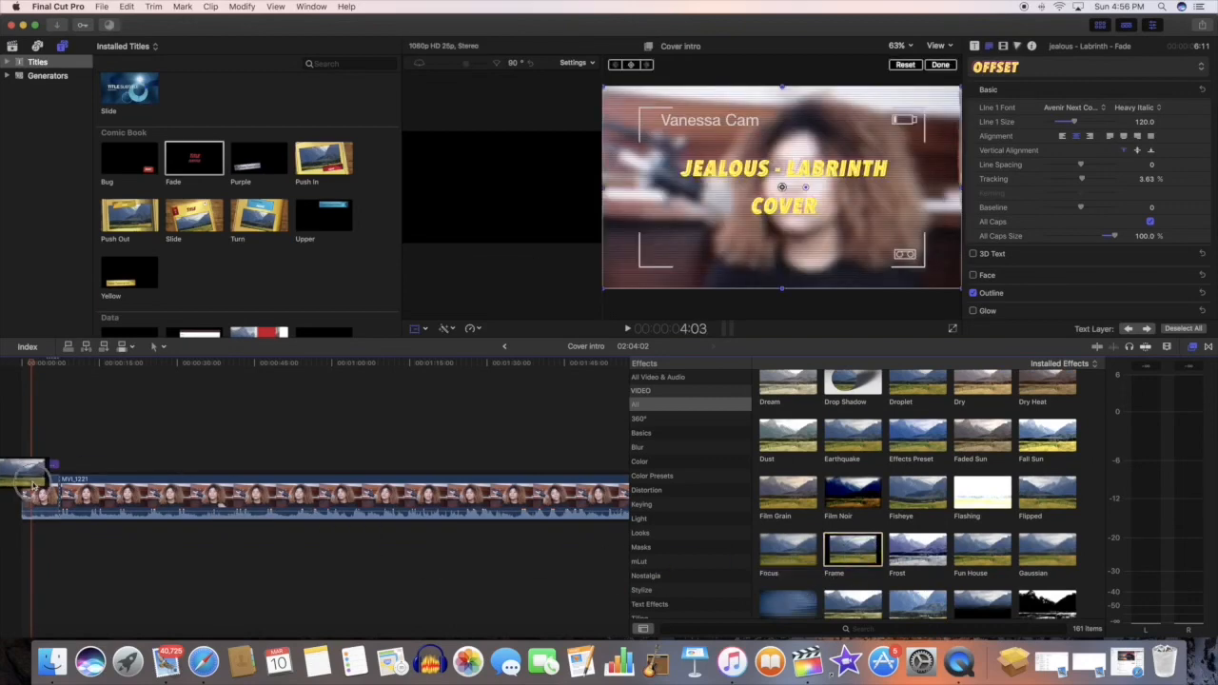
{"action": "left_click_drag", "start_coordinate": [33, 485], "coordinate": [36, 493]}
Step: Play the intro from the start to review the framed segment and title, and return the playhead near the beginning
{"action": "left_click", "coordinate": [22, 442]}
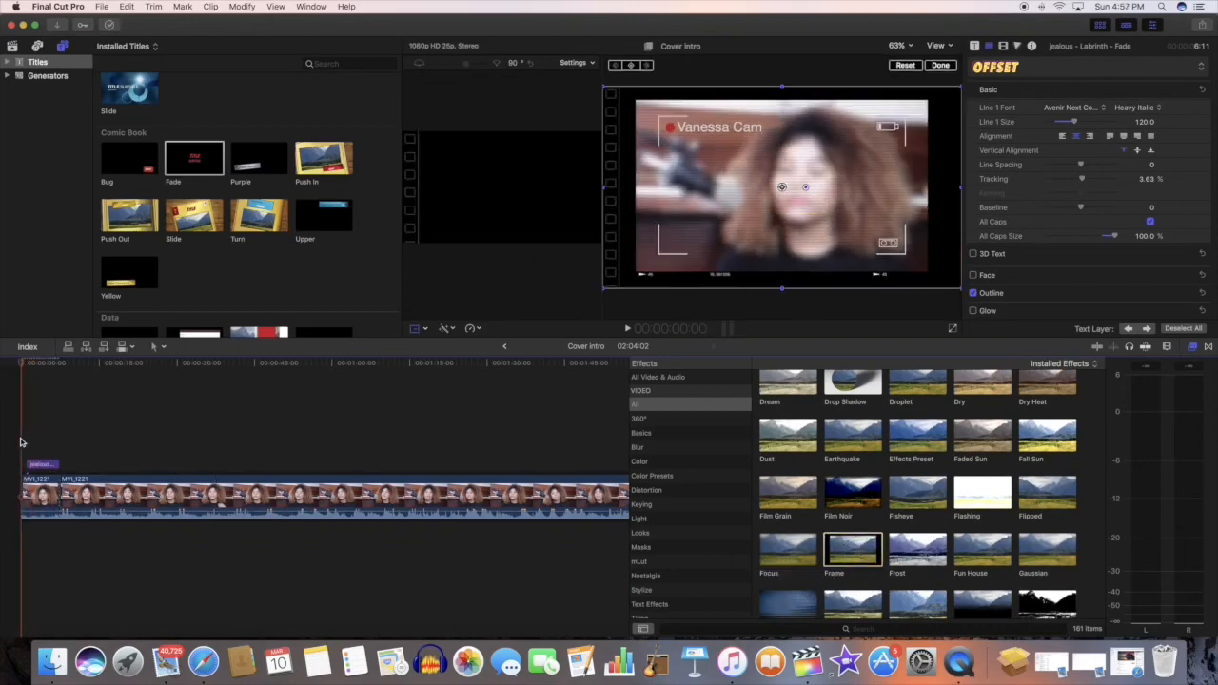
{"action": "key", "text": "space"}
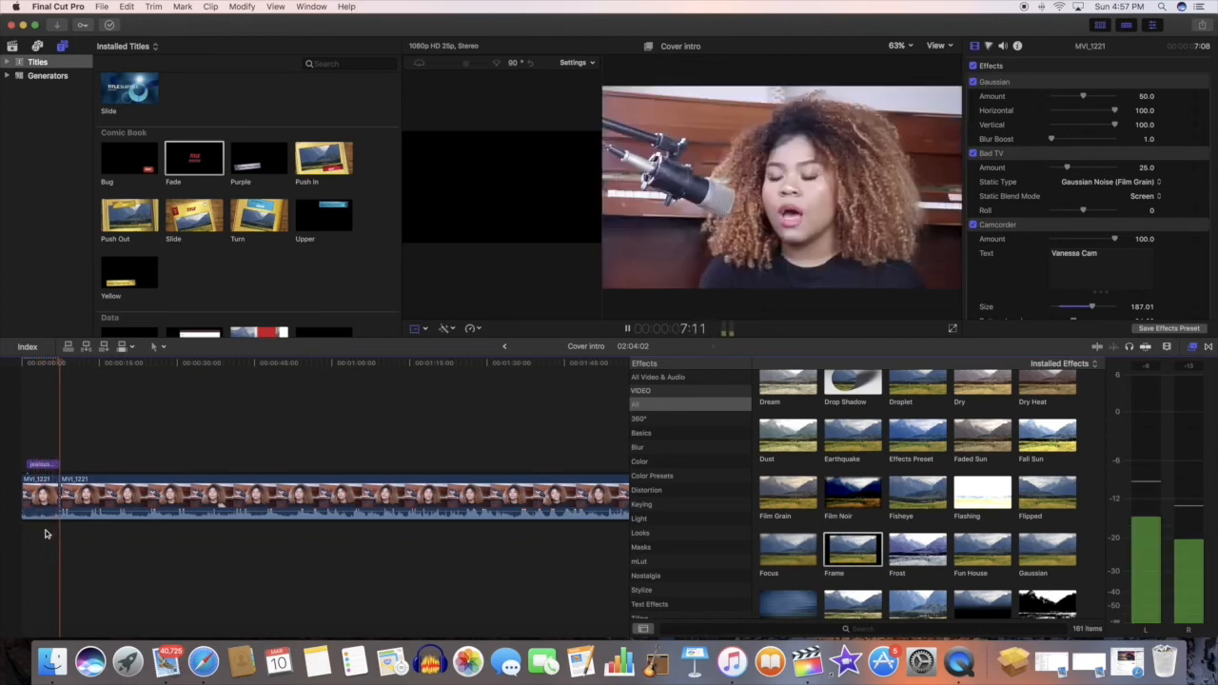
{"action": "key", "text": "space"}
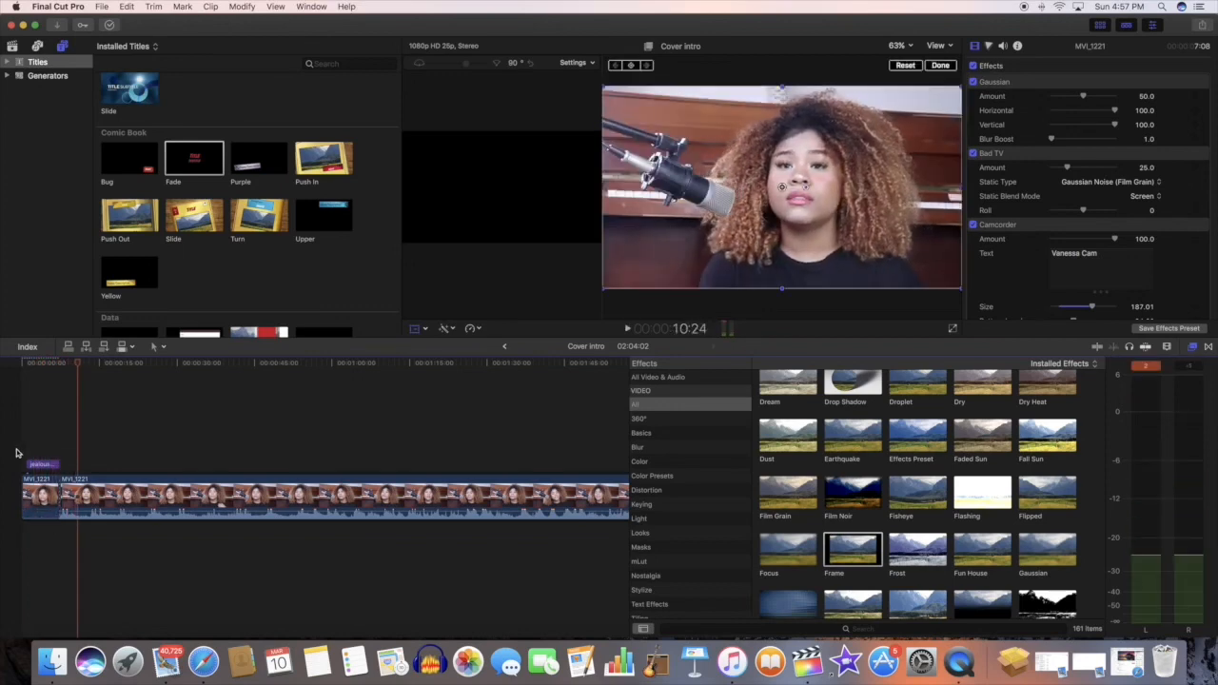
{"action": "left_click", "coordinate": [23, 455]}
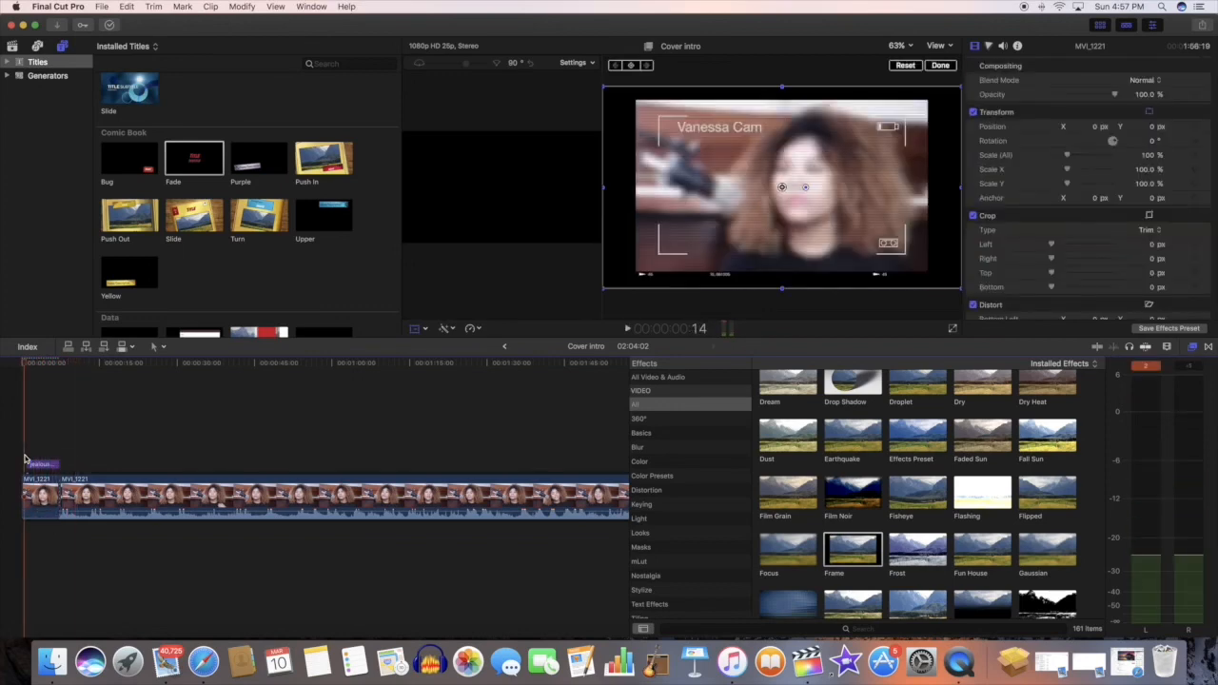
Step: View the Master File export options for the project and dismiss them without exporting
{"action": "left_click", "coordinate": [1201, 26]}
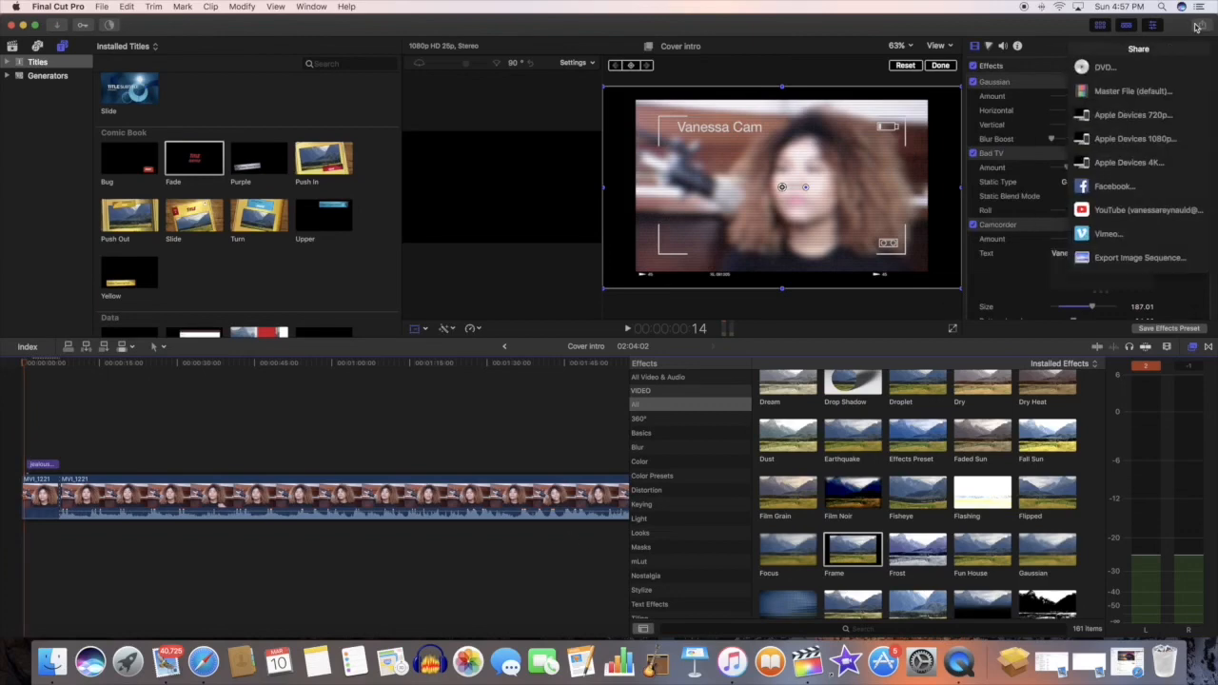
{"action": "left_click", "coordinate": [1156, 92]}
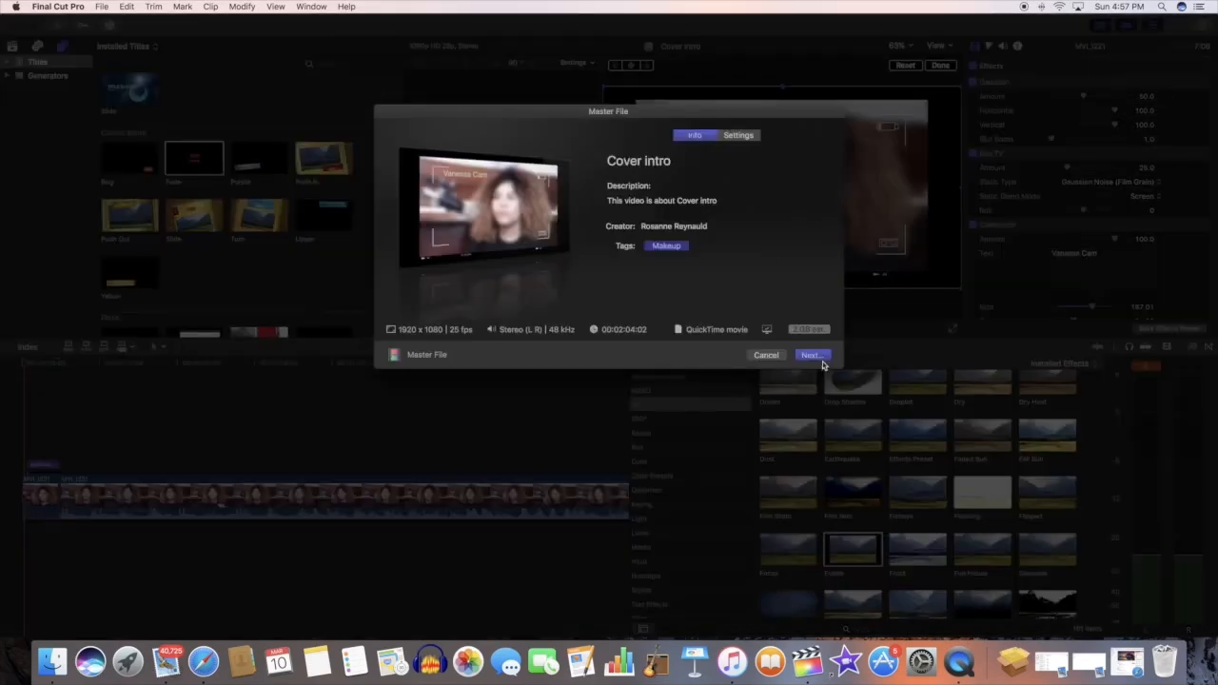
{"action": "left_click", "coordinate": [767, 355]}
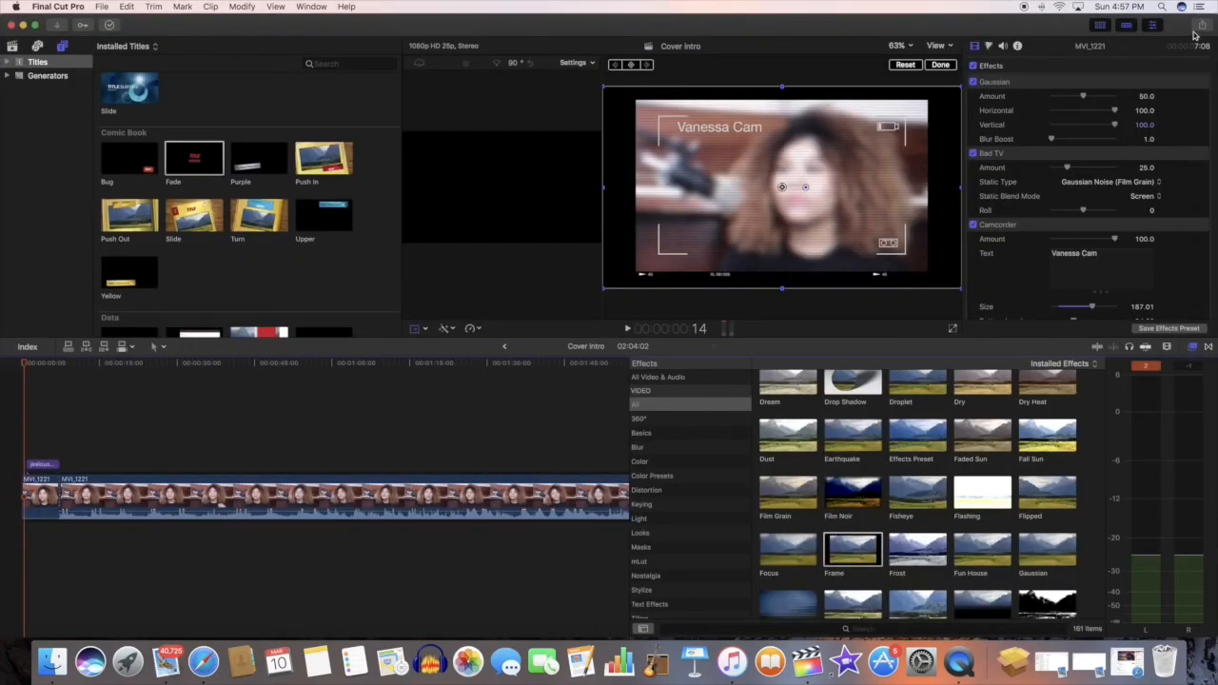